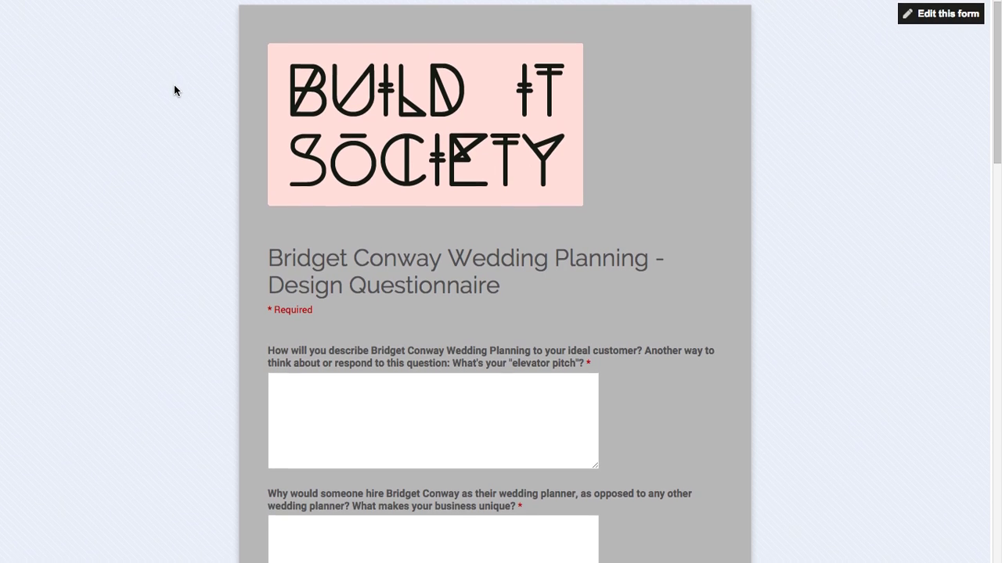
# Step: Examine the live wedding planning design questionnaire, from its header and open questions through the adjective checklist to the submit section
pyautogui.scroll(-1, 174, 91)
pyautogui.scroll(1, 175, 90)
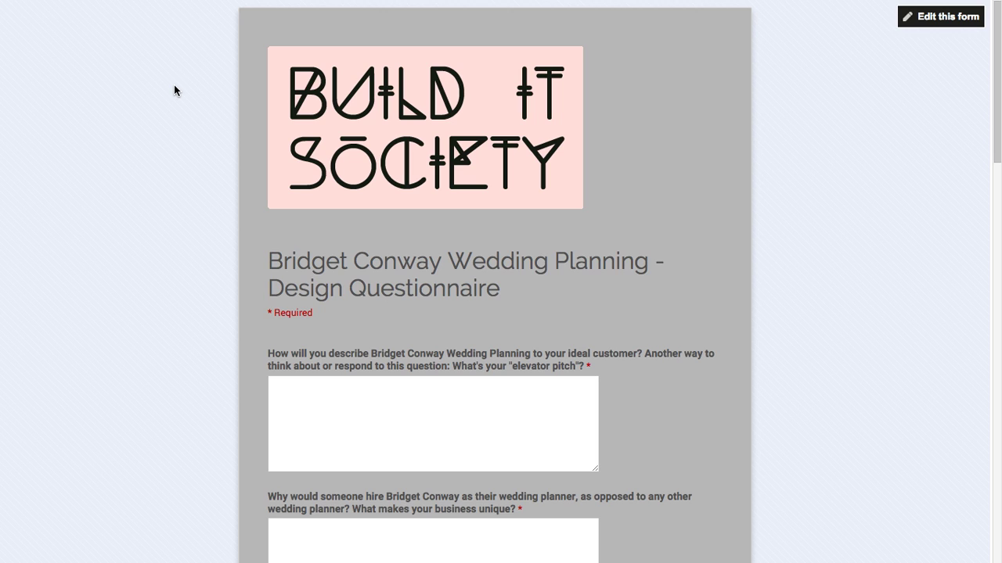
pyautogui.scroll(-1, 175, 90)
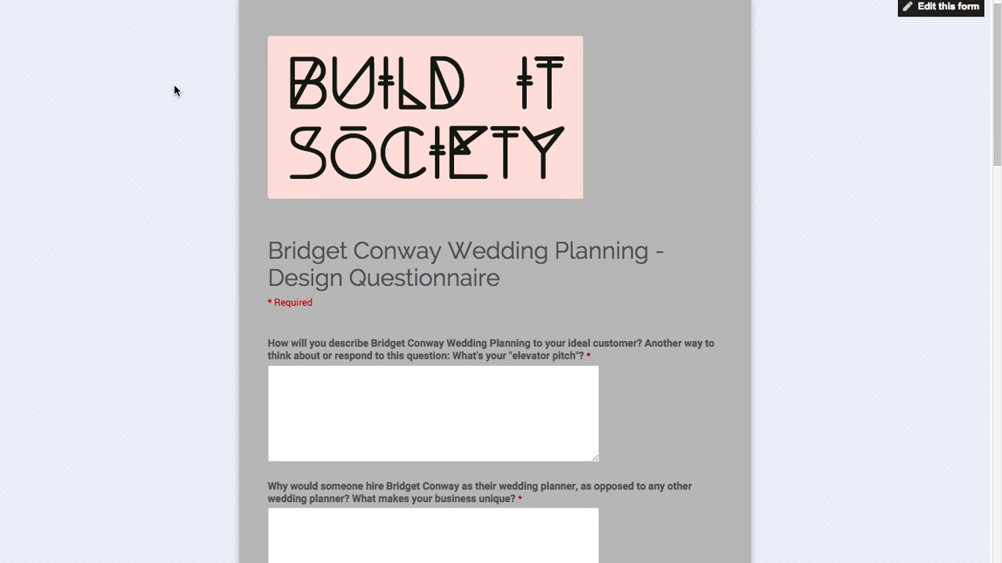
pyautogui.scroll(1, 176, 90)
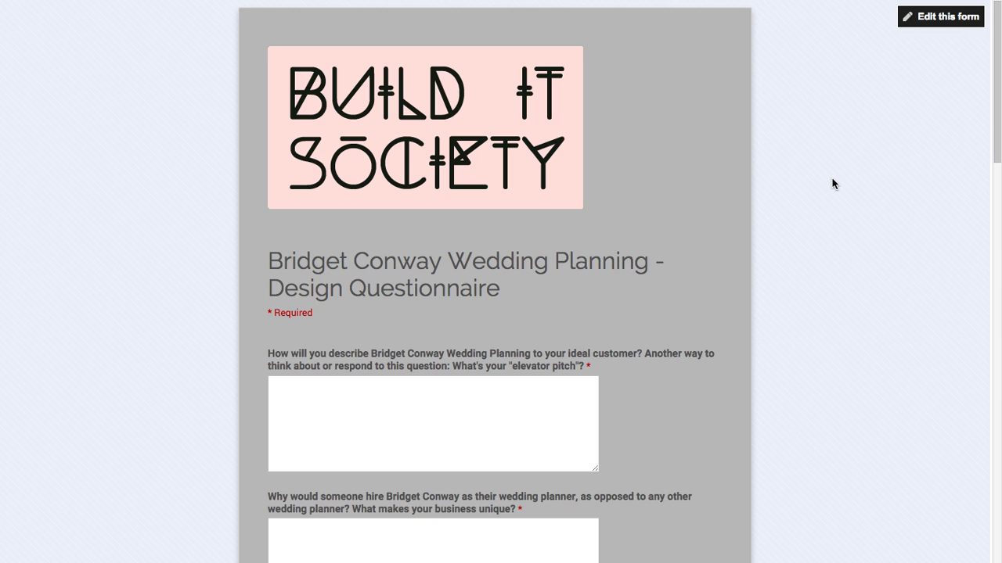
pyautogui.scroll(-4, 833, 180)
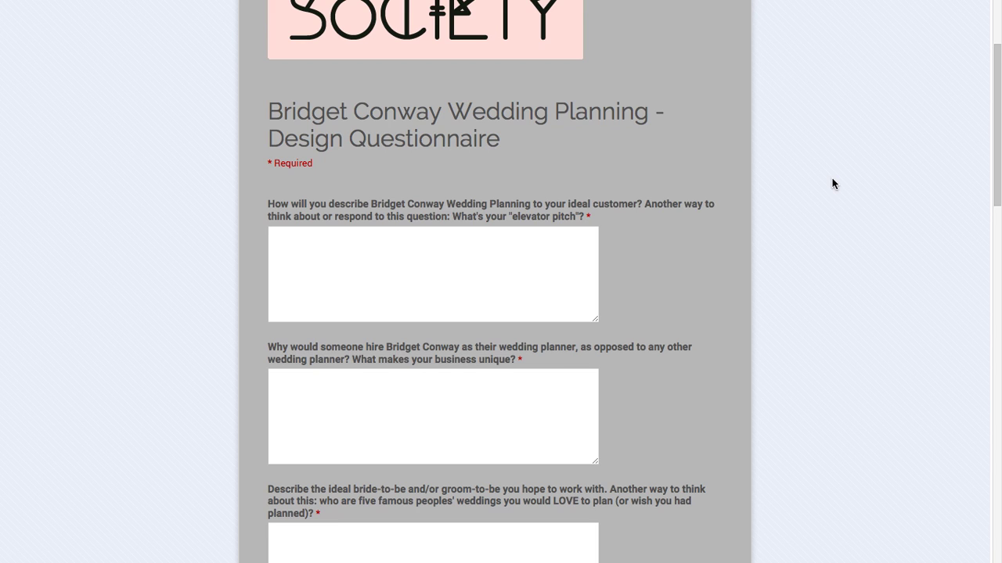
pyautogui.scroll(-5, 832, 180)
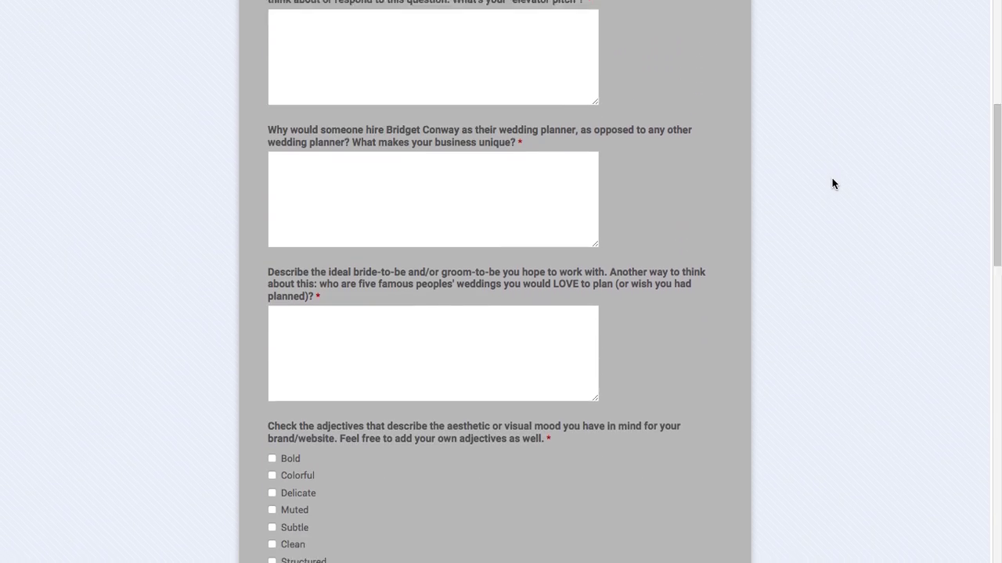
pyautogui.scroll(-3, 832, 184)
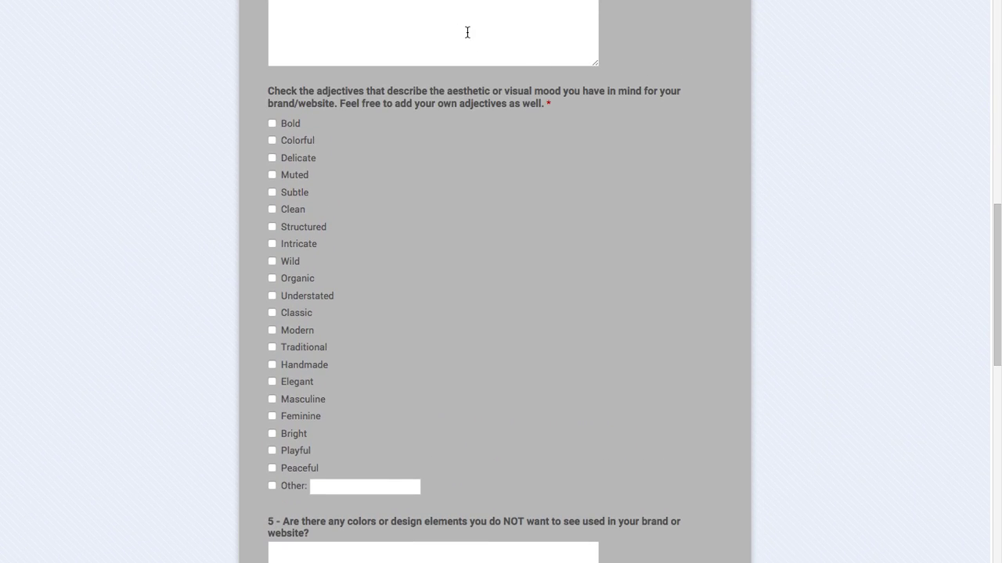
pyautogui.scroll(-6, 596, 454)
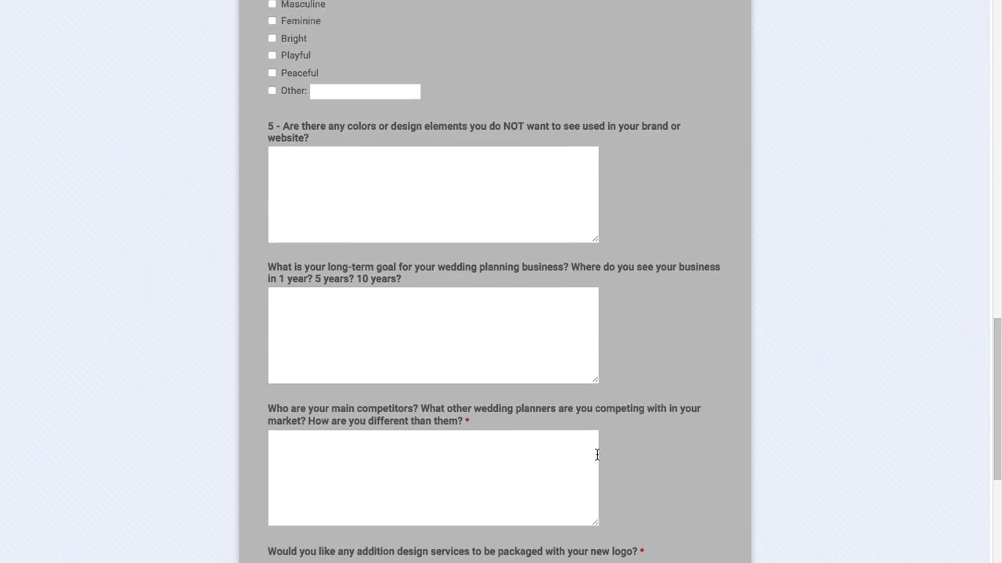
pyautogui.scroll(-4, 597, 454)
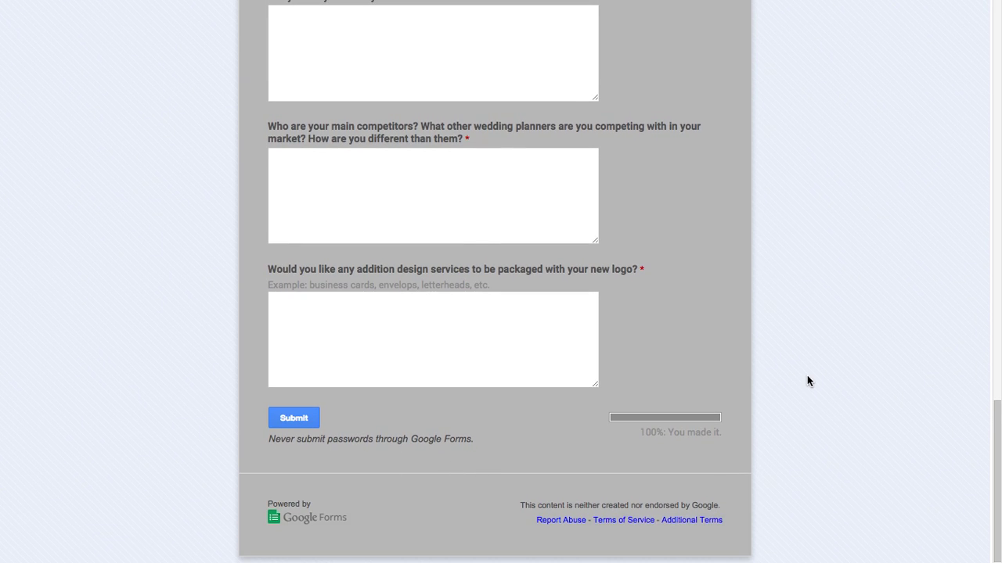
pyautogui.scroll(20, 807, 381)
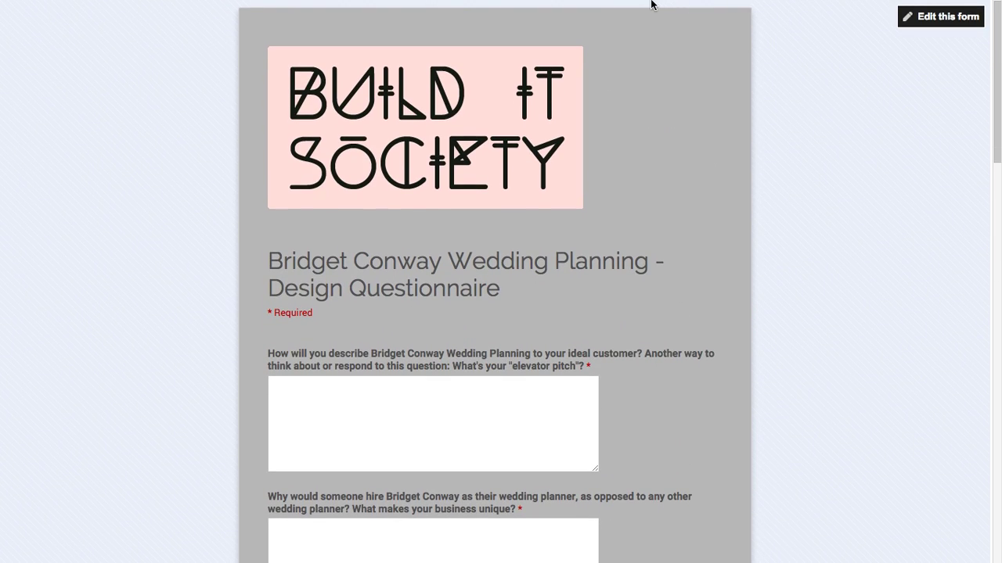
pyautogui.moveTo(651, 4)
pyautogui.scroll(-1, 806, 247)
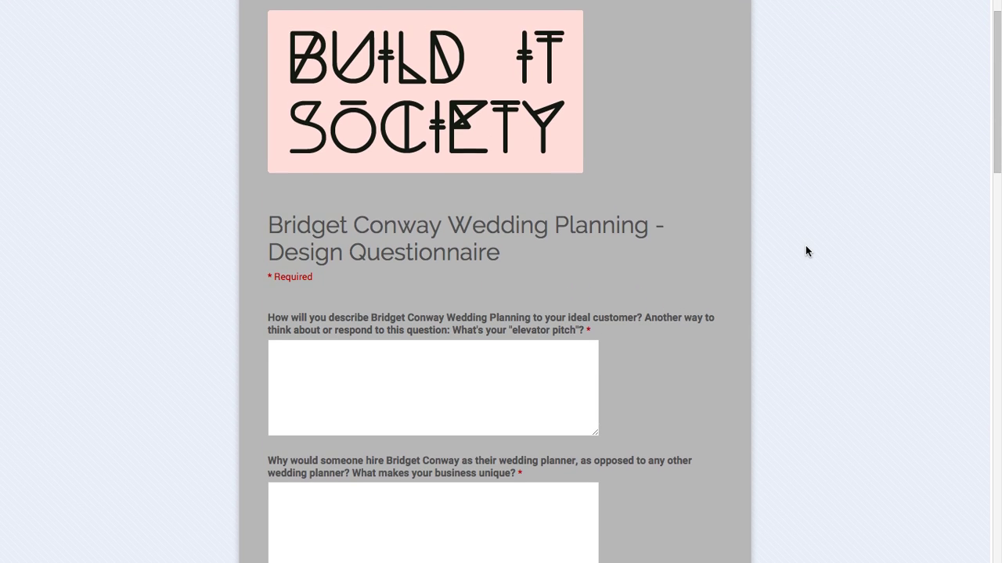
pyautogui.scroll(-8, 806, 245)
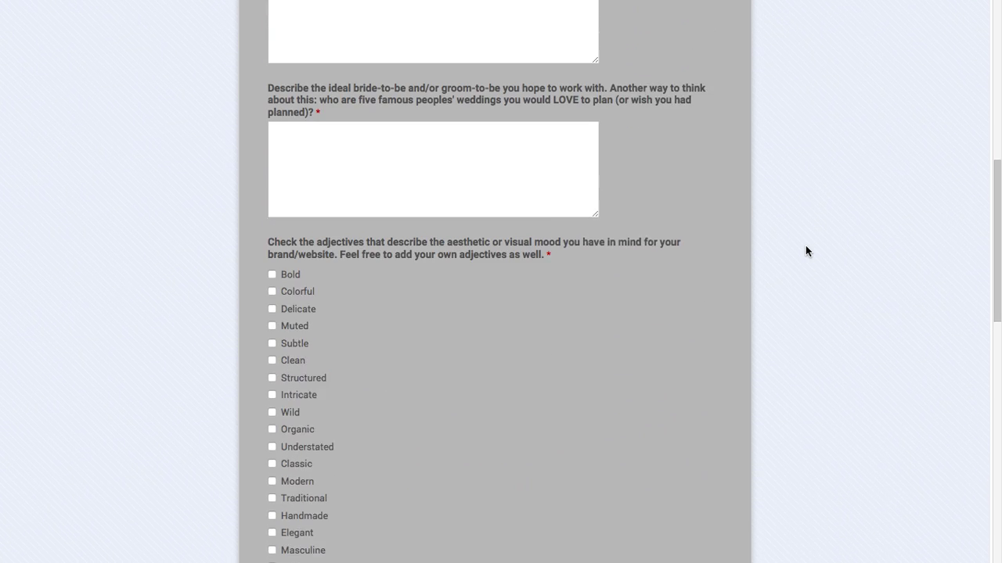
pyautogui.scroll(10, 805, 250)
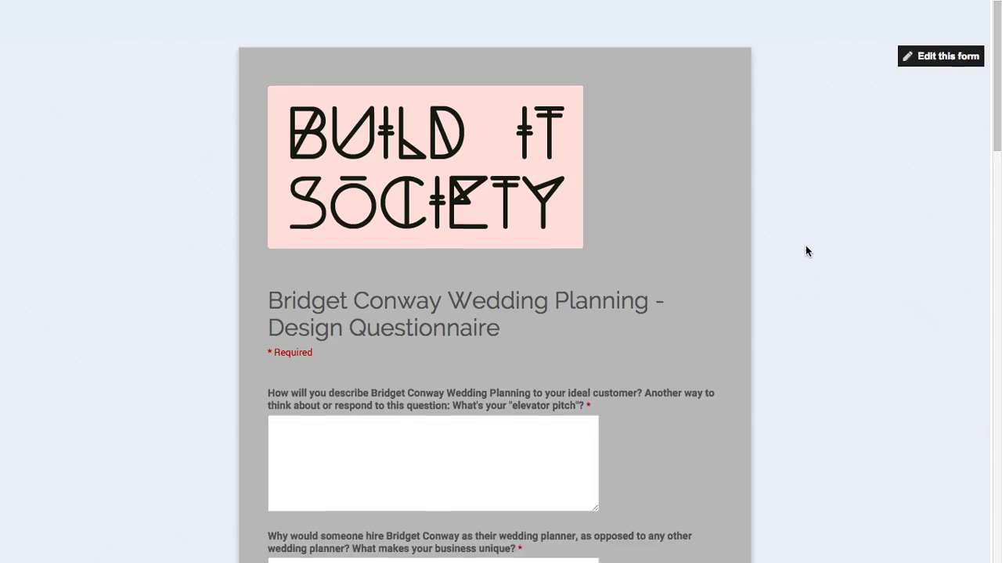
# Step: Open the questionnaire's response spreadsheet from the form editor and select cell B2 under the first question
pyautogui.moveTo(771, 3)
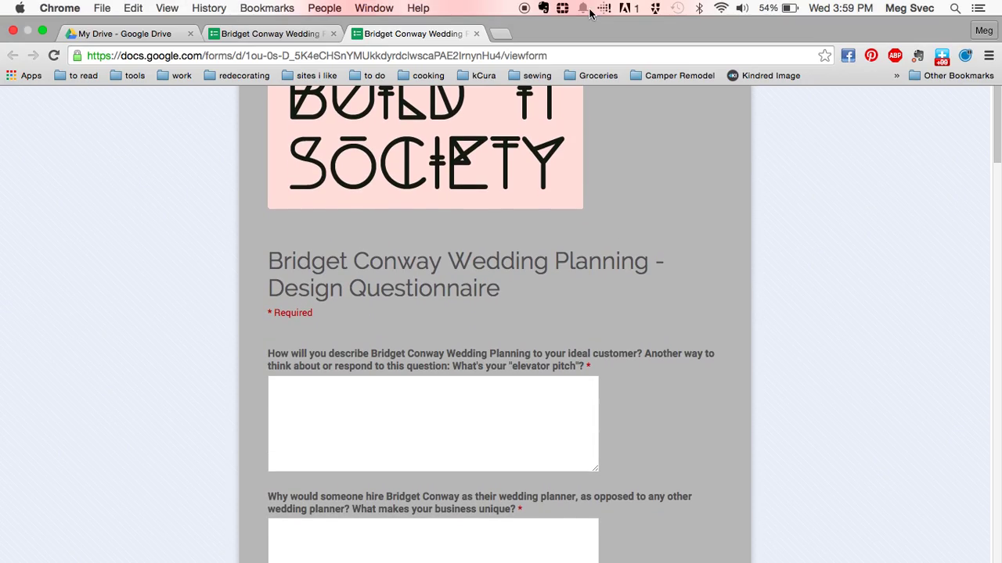
pyautogui.click(293, 34)
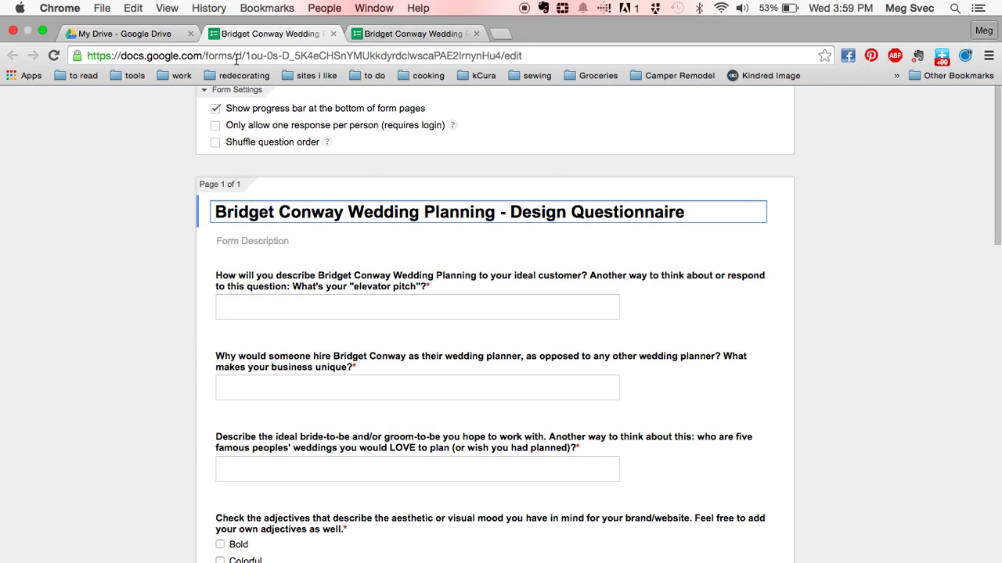
pyautogui.click(133, 34)
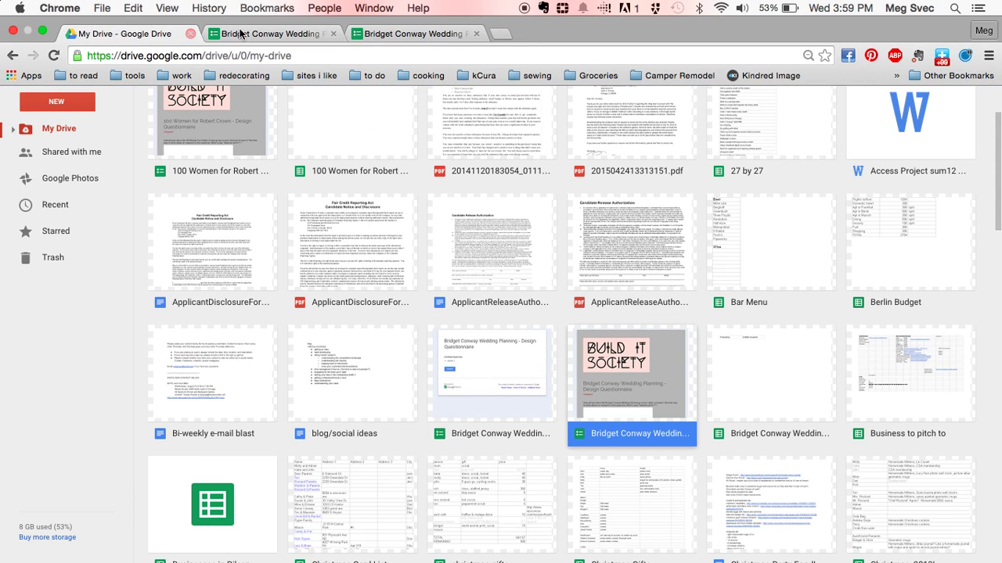
pyautogui.click(223, 34)
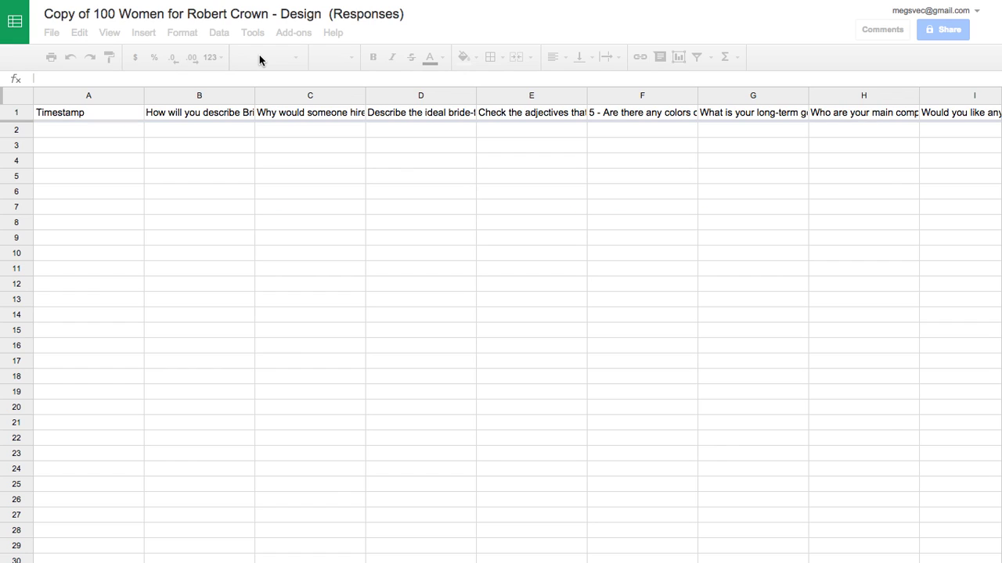
pyautogui.click(220, 134)
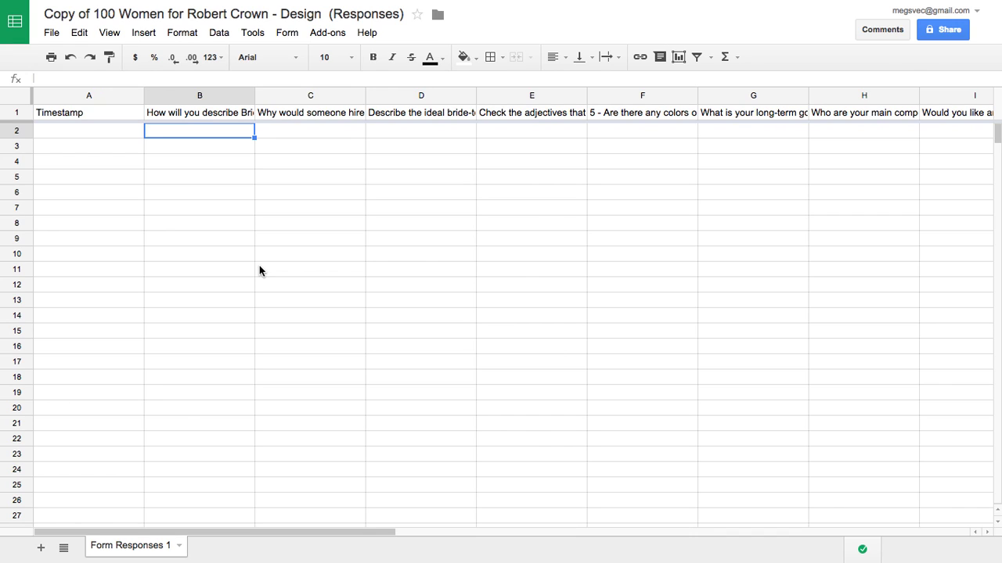
# Step: Return to My Drive and show the additional file types available for creation, including Google Forms
pyautogui.moveTo(291, 4)
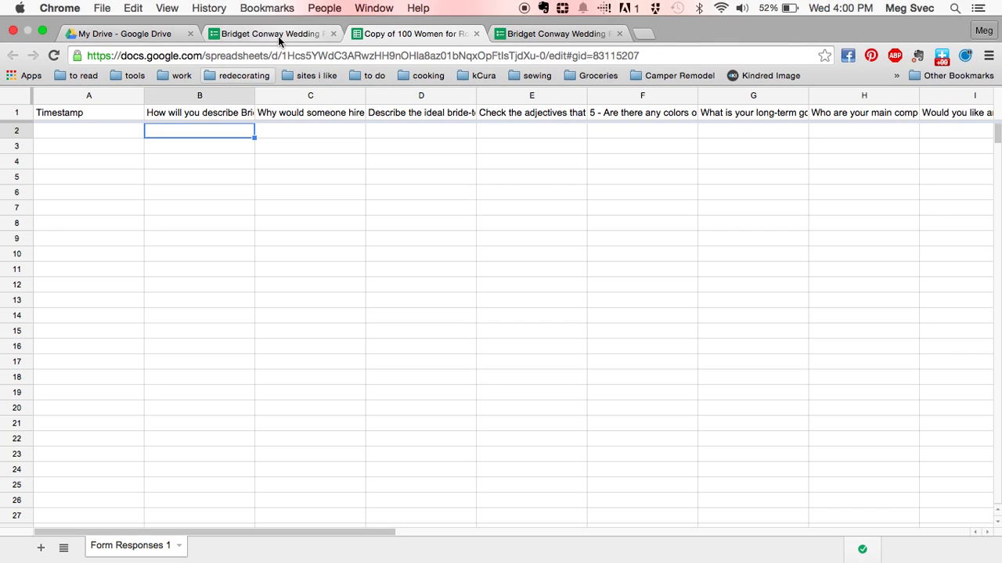
pyautogui.click(274, 37)
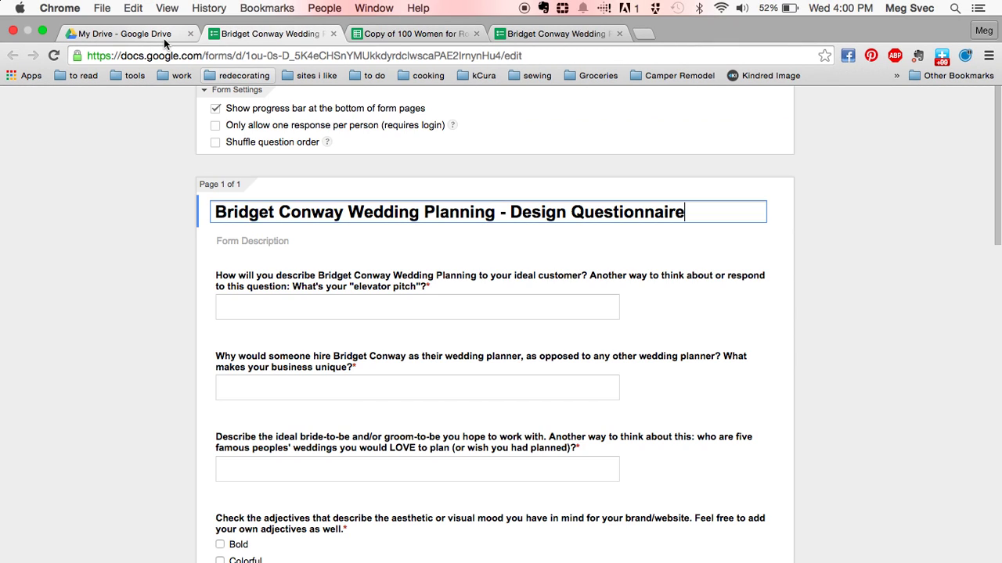
pyautogui.click(165, 39)
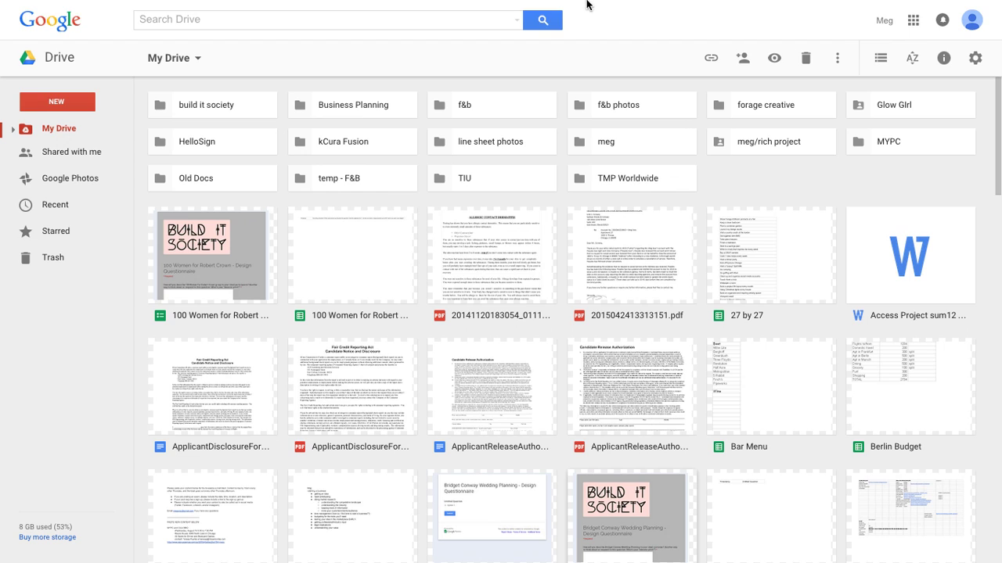
pyautogui.moveTo(587, 4)
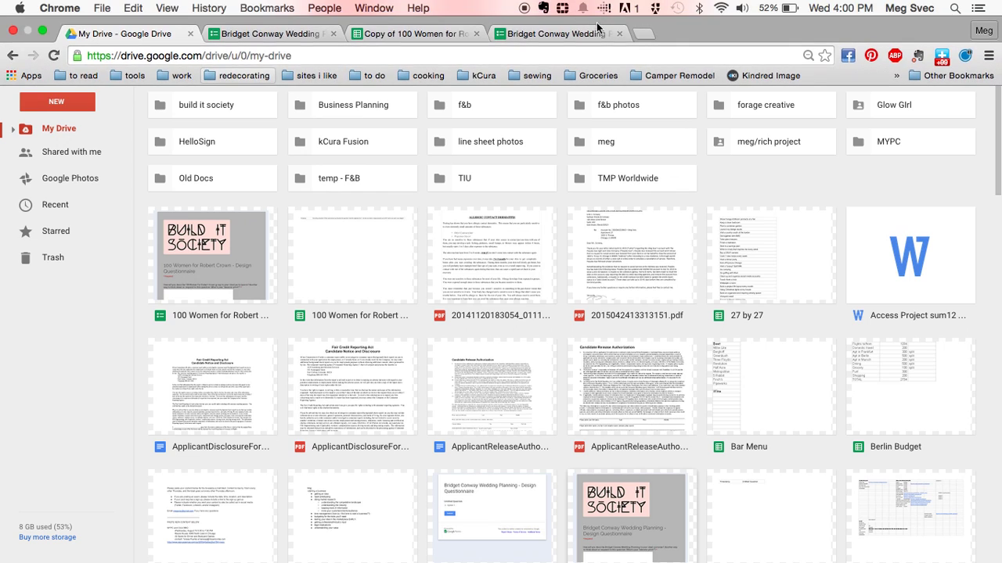
pyautogui.click(645, 33)
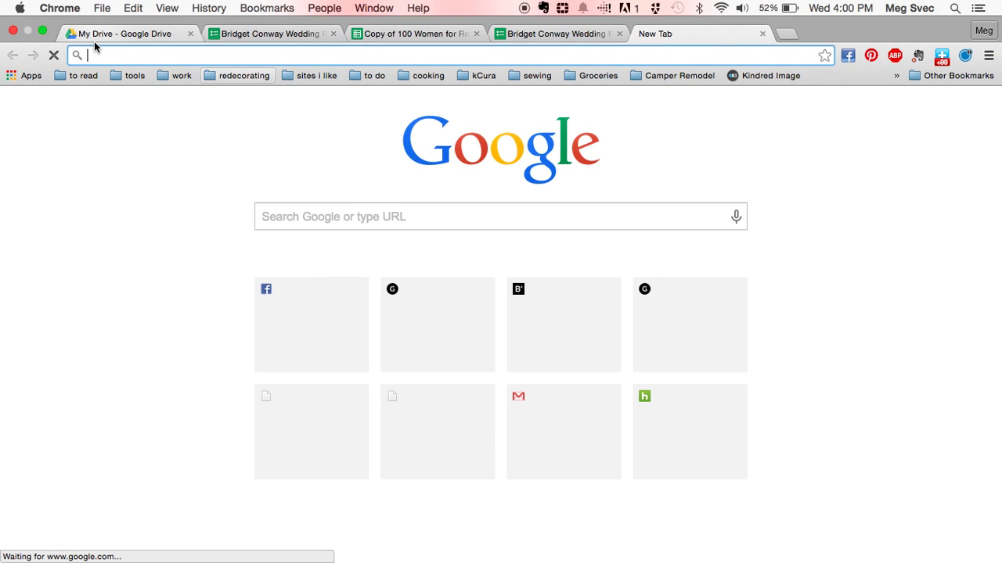
pyautogui.click(106, 33)
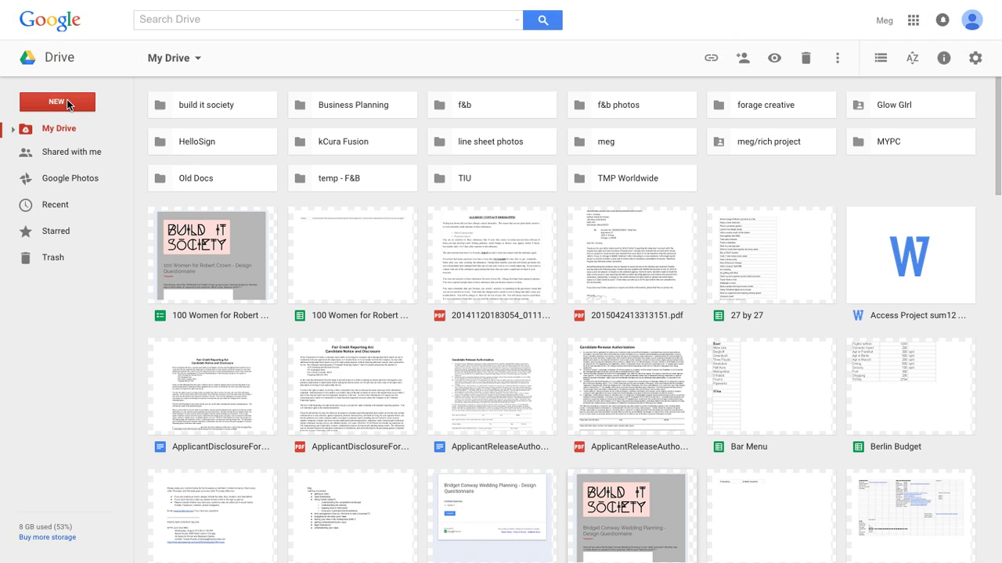
pyautogui.click(66, 99)
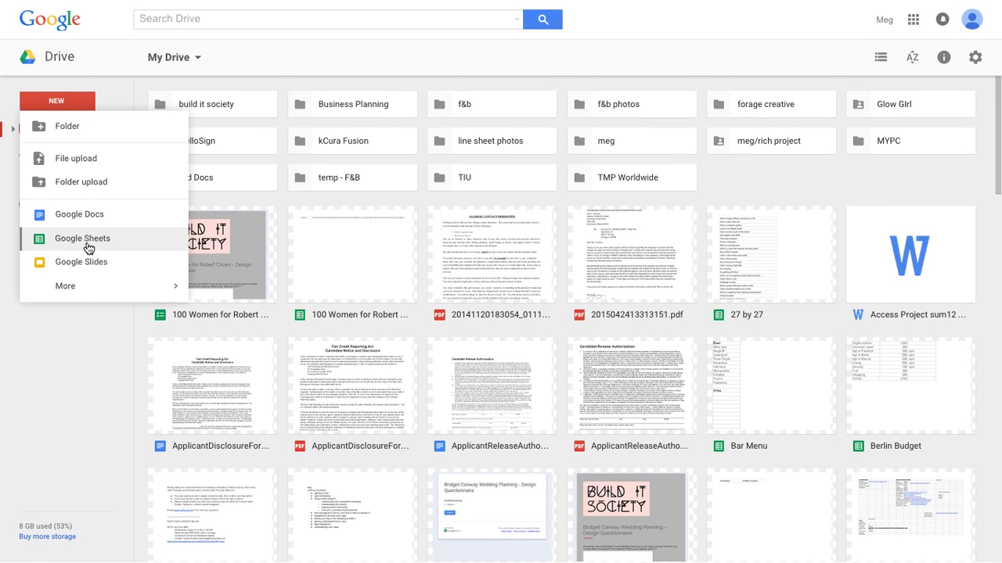
pyautogui.moveTo(79, 289)
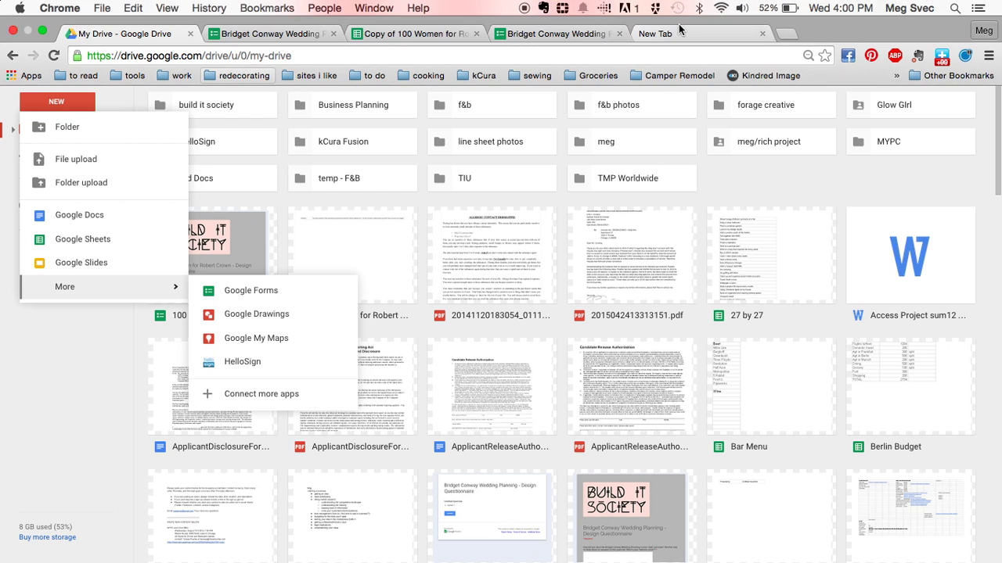
# Step: Search the web for "google forms" in a new browser tab and open the official Google Forms about page
pyautogui.click(655, 36)
pyautogui.write('for')
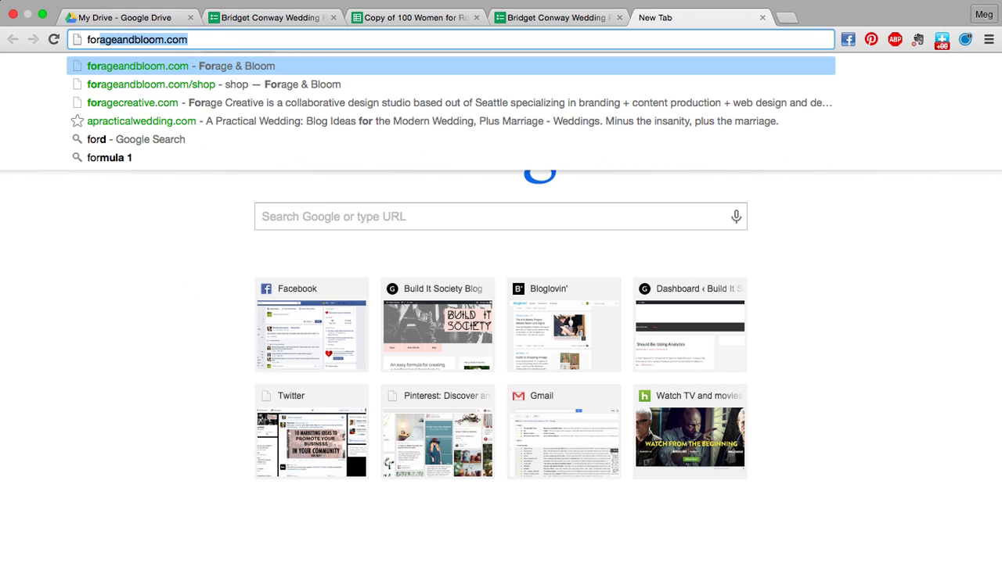
pyautogui.press('BackSpace')
pyautogui.press('BackSpace')
pyautogui.write('google for')
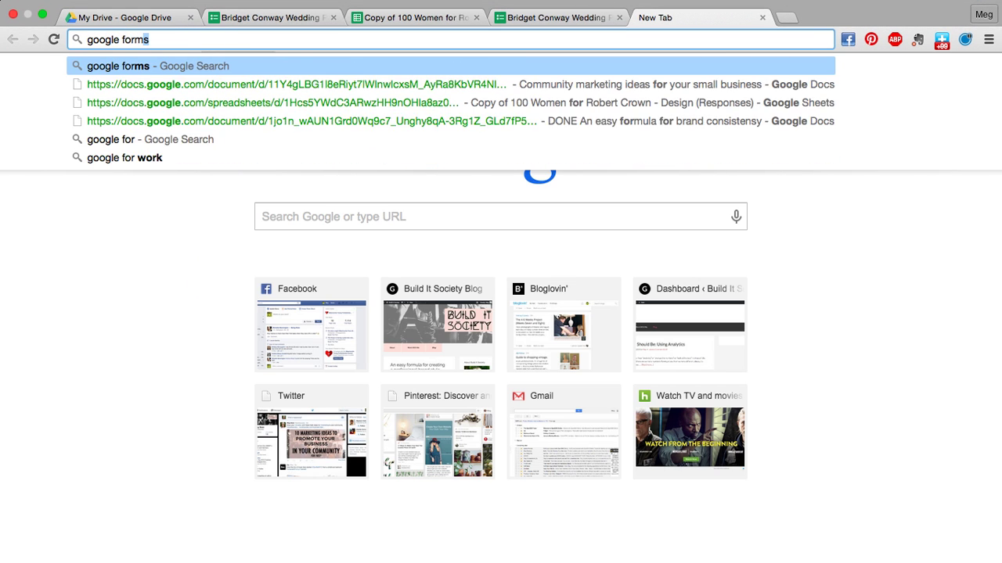
pyautogui.press('Return')
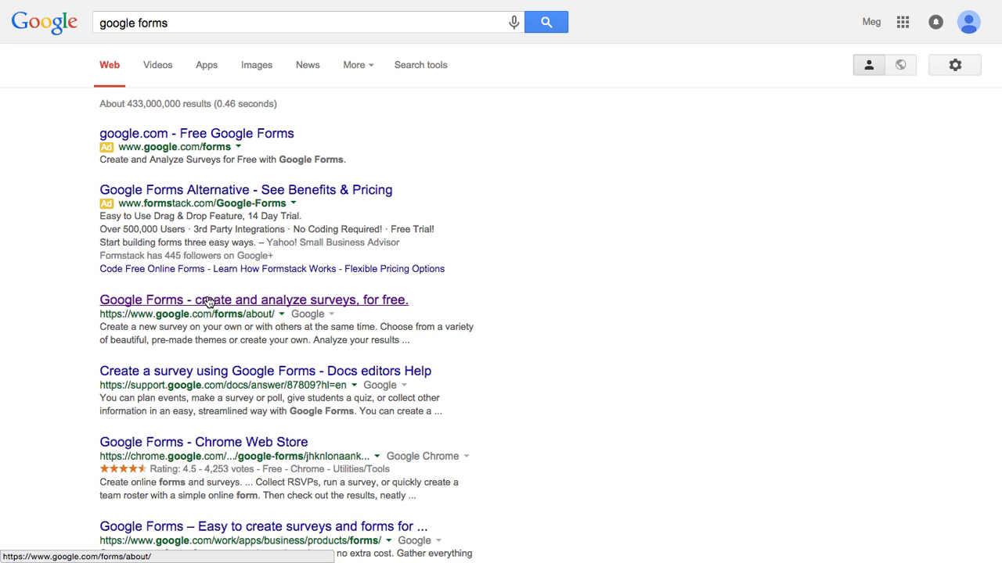
pyautogui.click(209, 303)
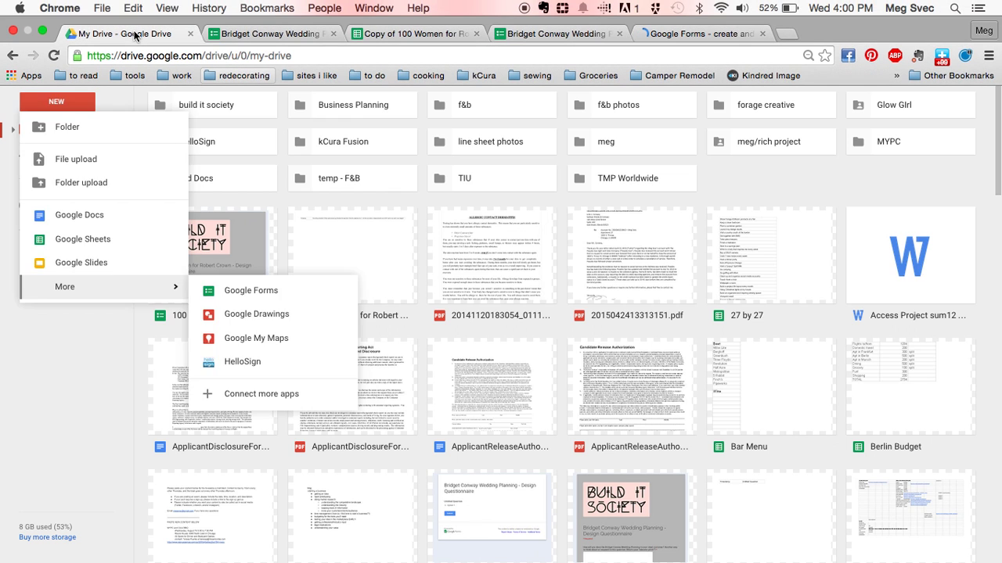
# Step: Create a new Google Form from My Drive and title it "Design Questionnaire"
pyautogui.click(72, 103)
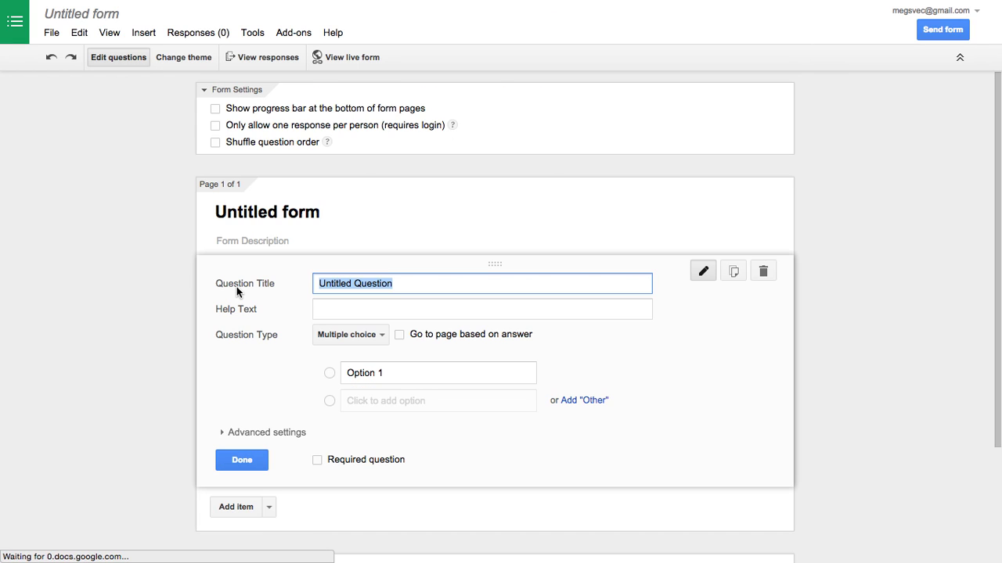
pyautogui.click(267, 205)
pyautogui.tripleClick(266, 205)
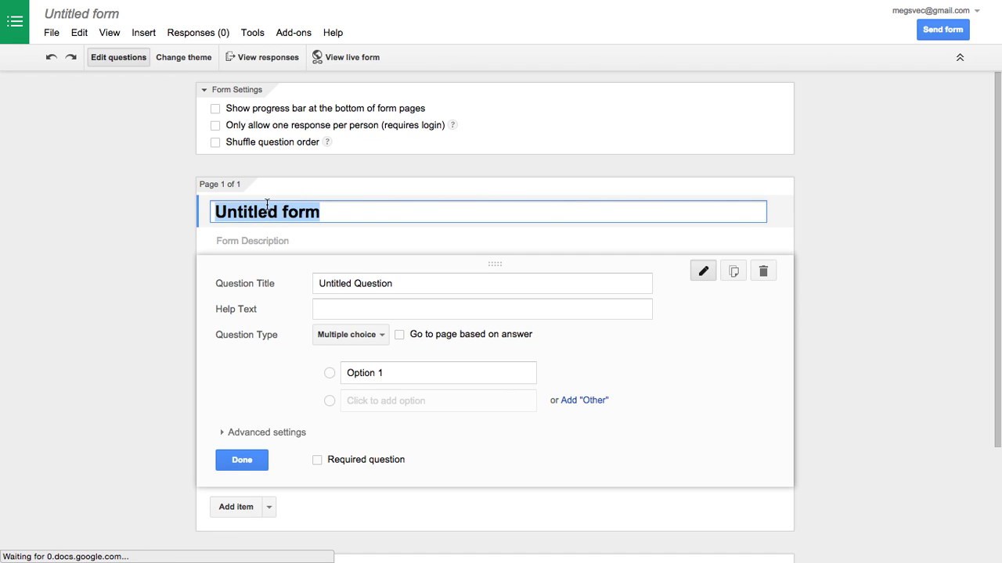
pyautogui.write('Design Question')
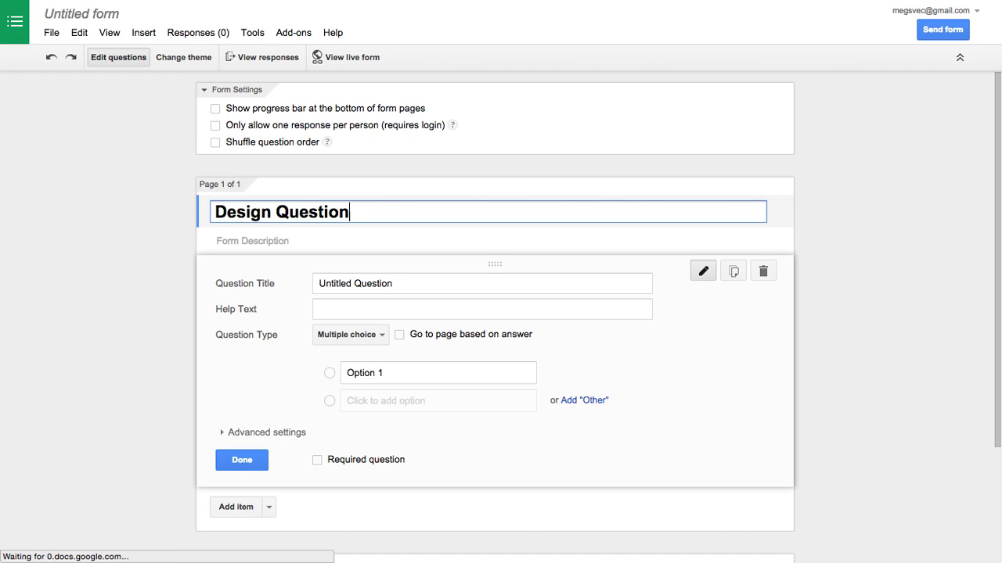
pyautogui.write('naire')
# Step: Set the first question's title to "This is a question"
pyautogui.tripleClick(364, 280)
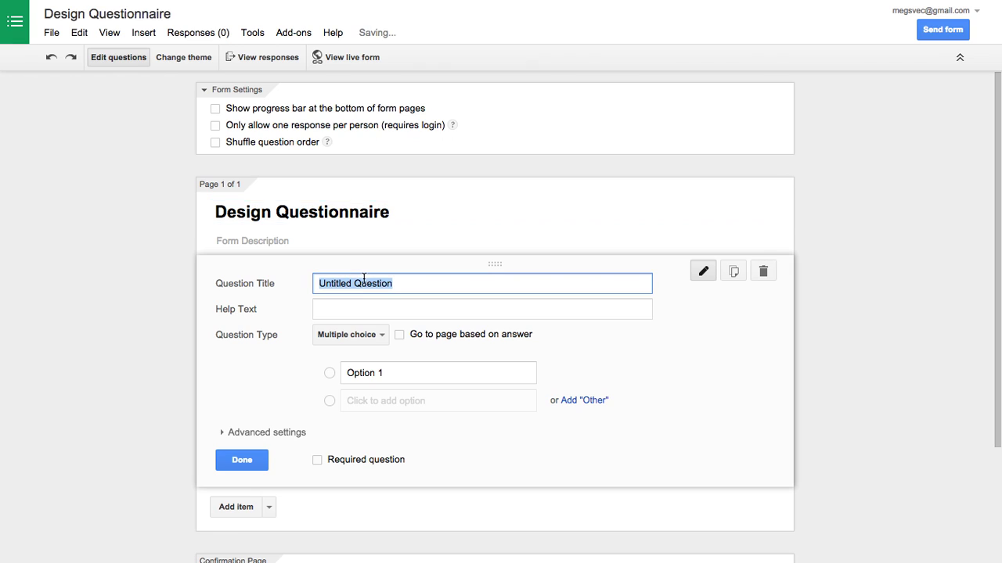
pyautogui.write('This is a questio')
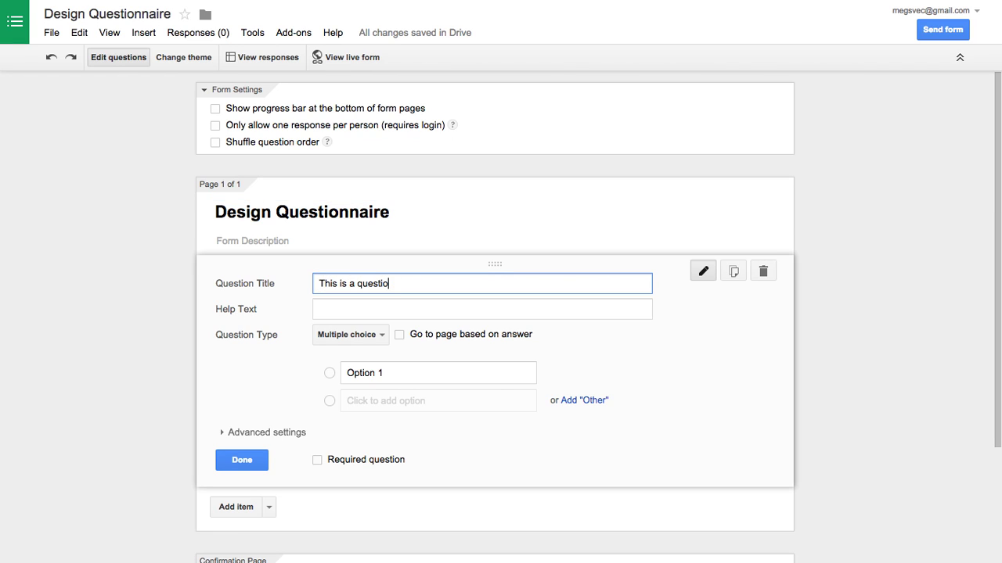
pyautogui.write('n')
pyautogui.click(369, 306)
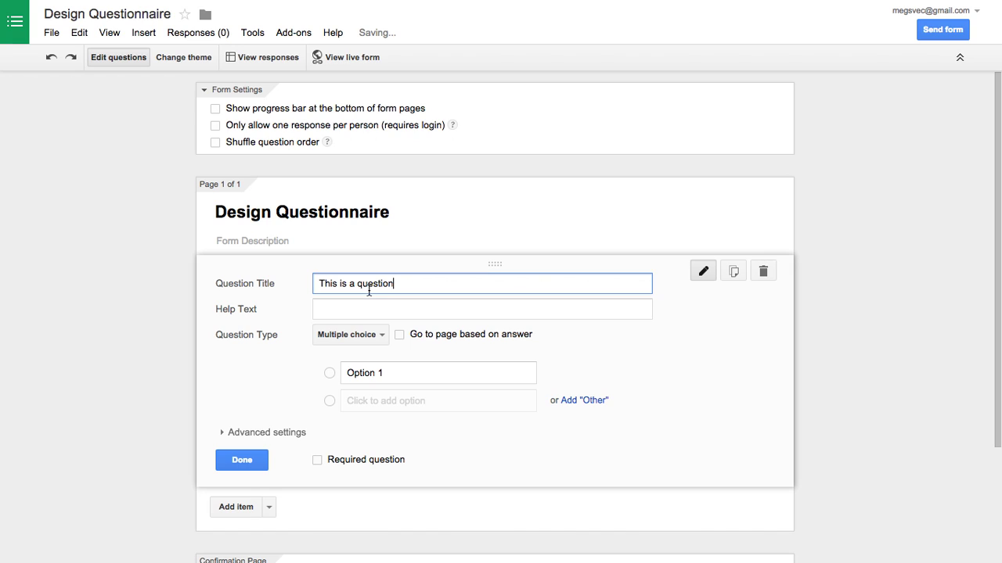
# Step: Change the question's title to "What is your business?" and set its help text to "Please enter your business name."
pyautogui.tripleClick(368, 284)
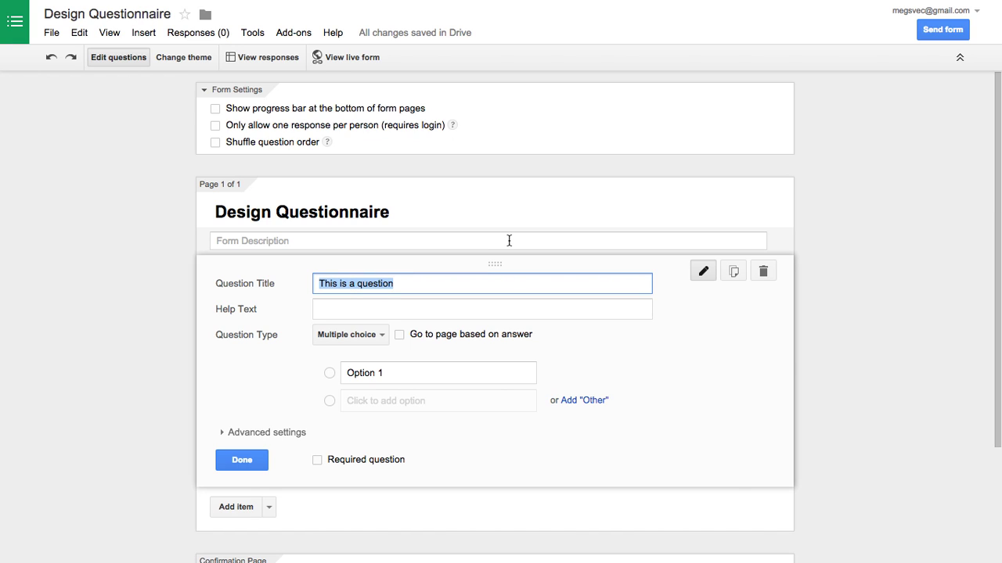
pyautogui.write('What is your bs')
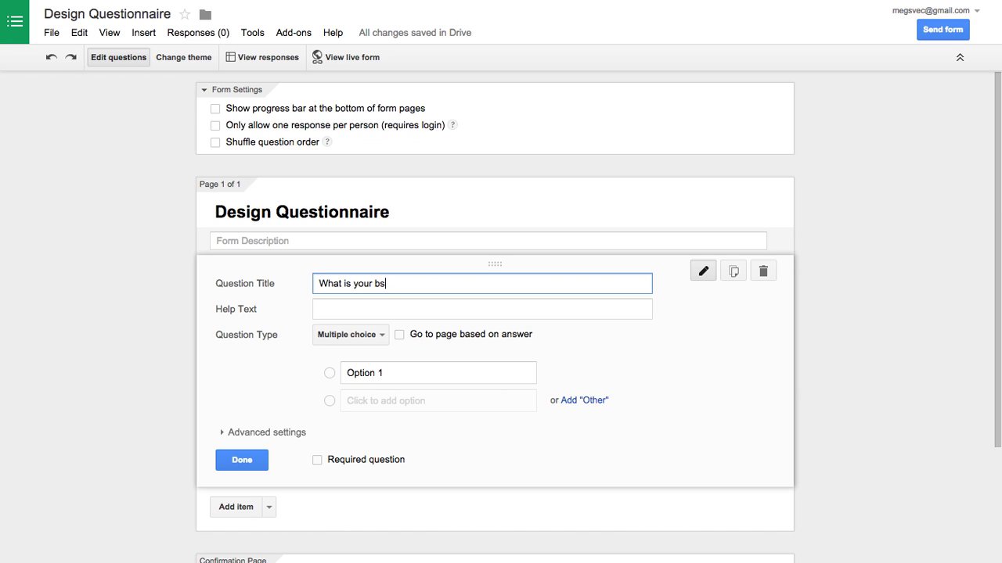
pyautogui.press('BackSpace')
pyautogui.write('usiness?')
pyautogui.press('Tab')
pyautogui.write('Please en')
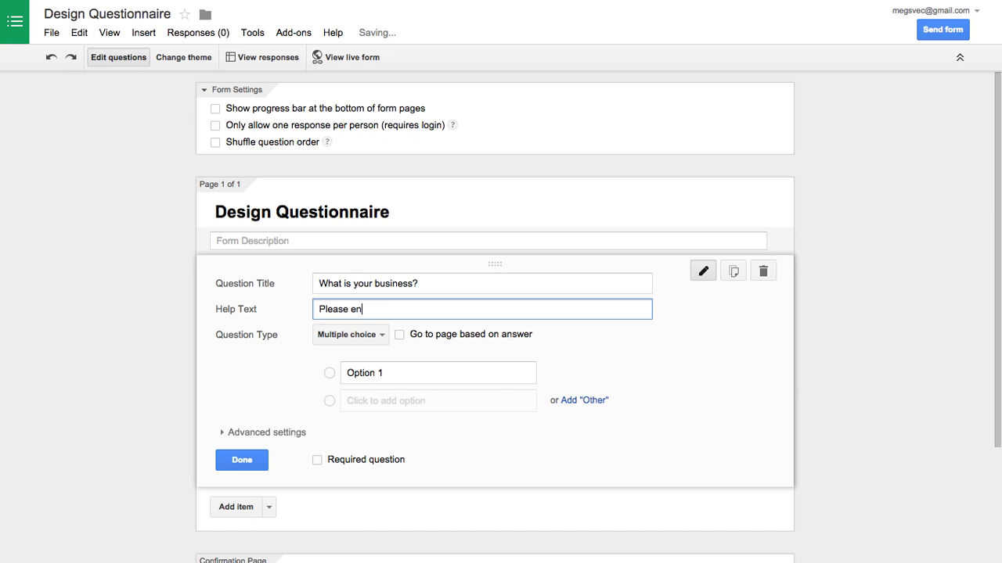
pyautogui.write('ter your business name.')
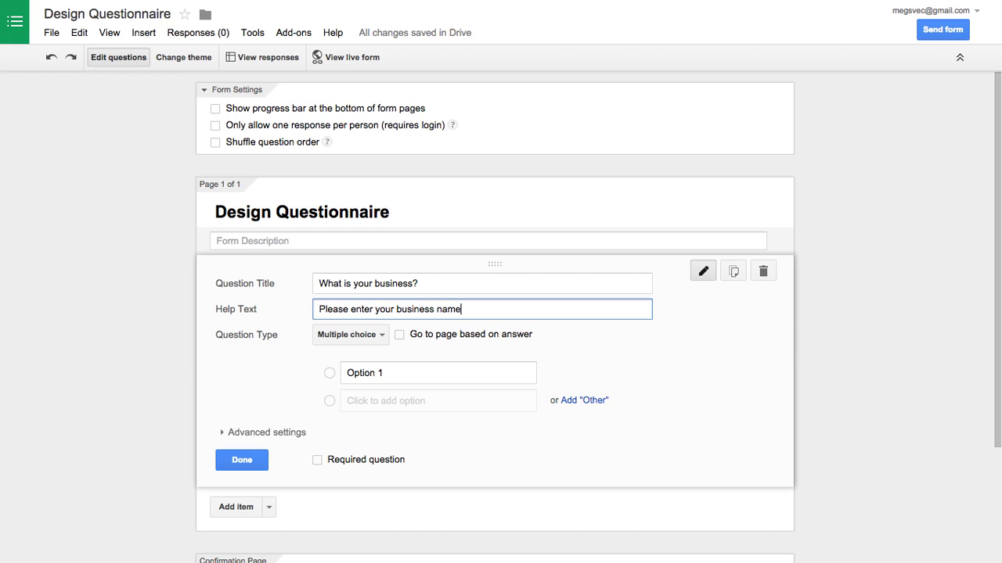
# Step: Set the business question's type to Text, make it a required question, and finish editing it
pyautogui.click(356, 337)
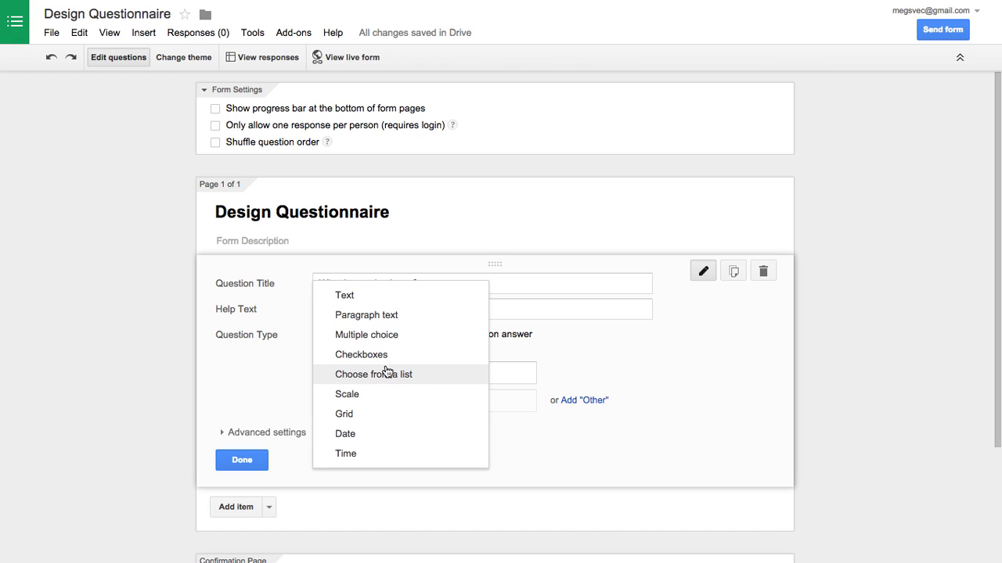
pyautogui.click(391, 297)
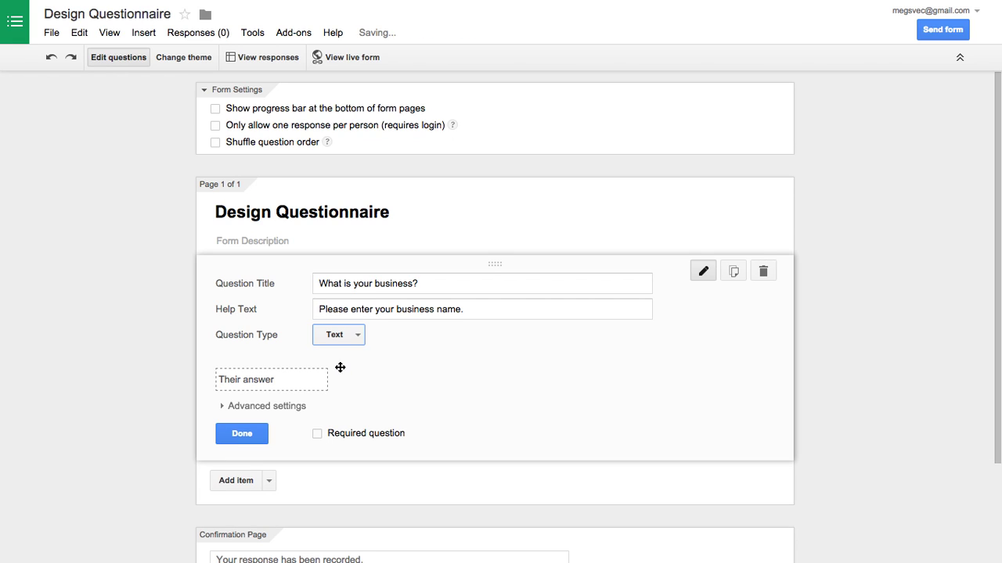
pyautogui.click(300, 406)
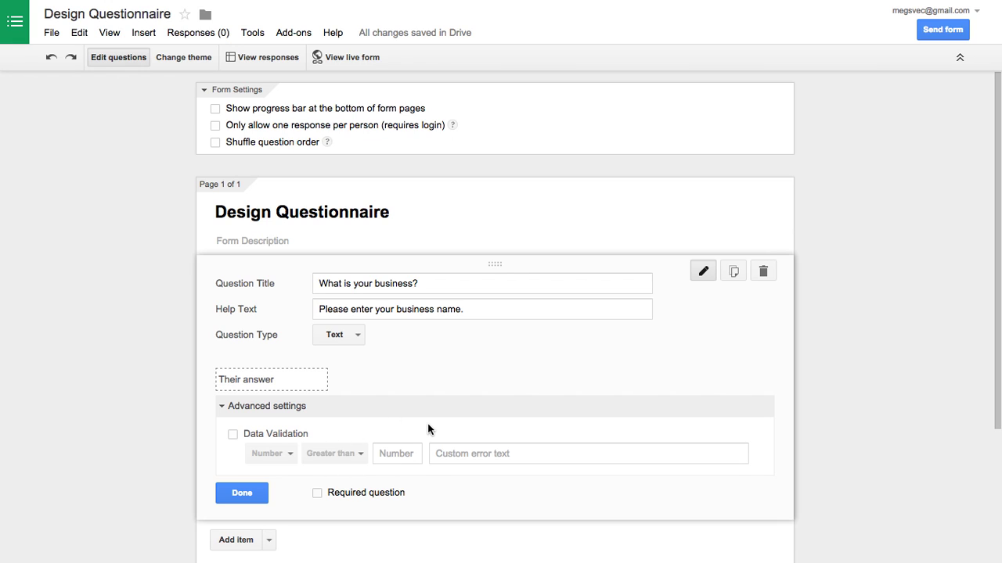
pyautogui.click(328, 495)
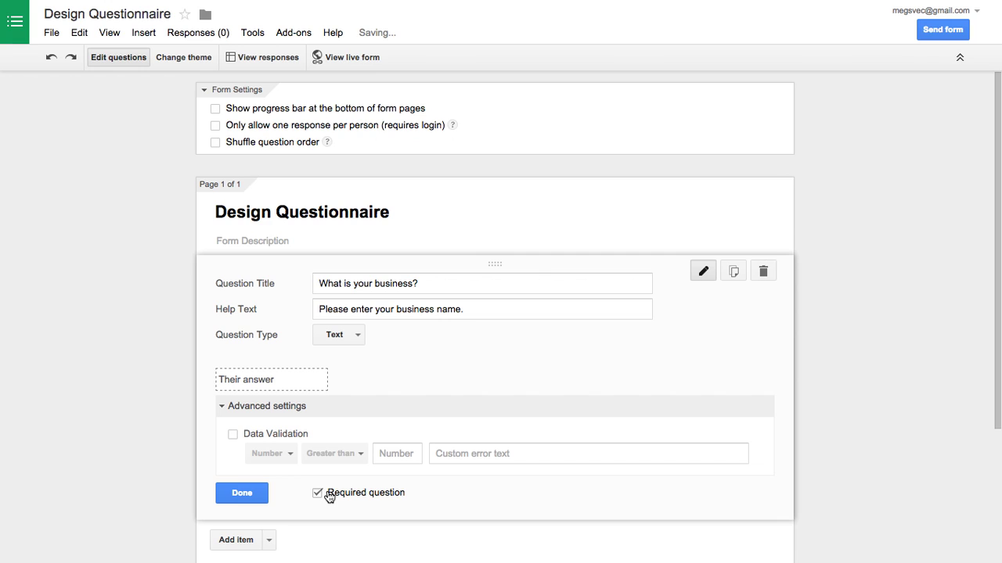
pyautogui.click(244, 497)
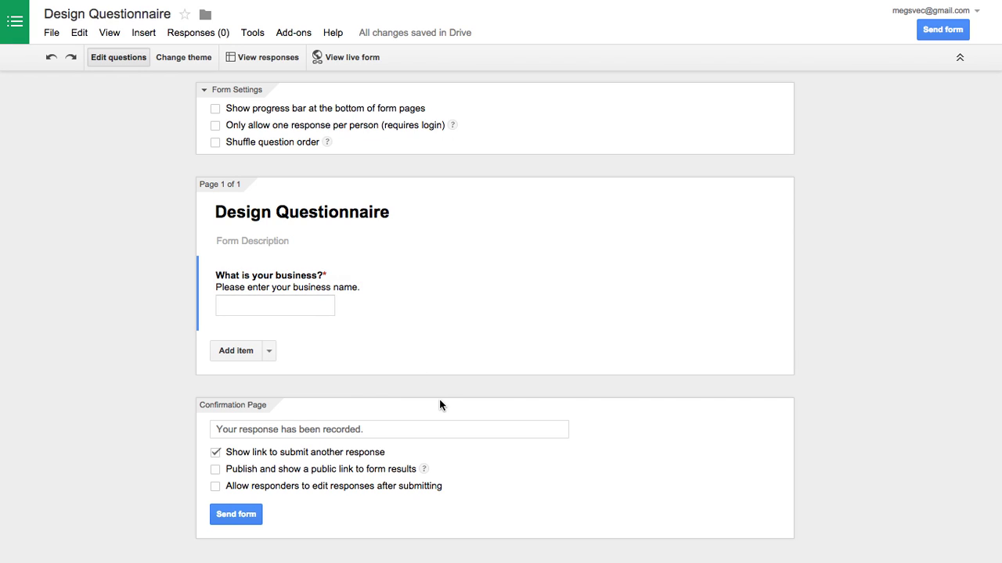
# Step: Replace the confirmation page message with "Thank you for filling out the design questionnaire! Please vi", correcting the misspelled "questionnaire"
pyautogui.click(392, 421)
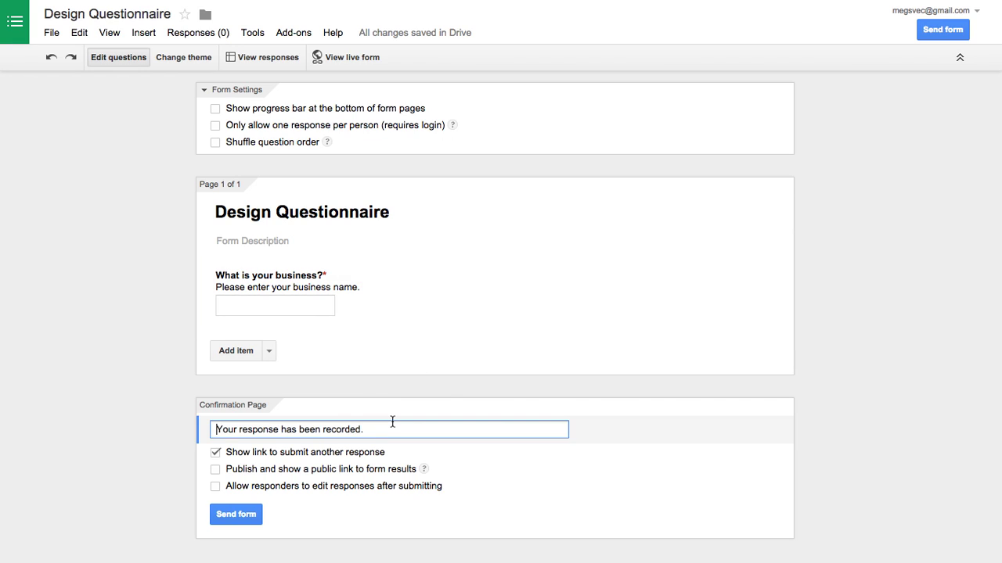
pyautogui.tripleClick(385, 424)
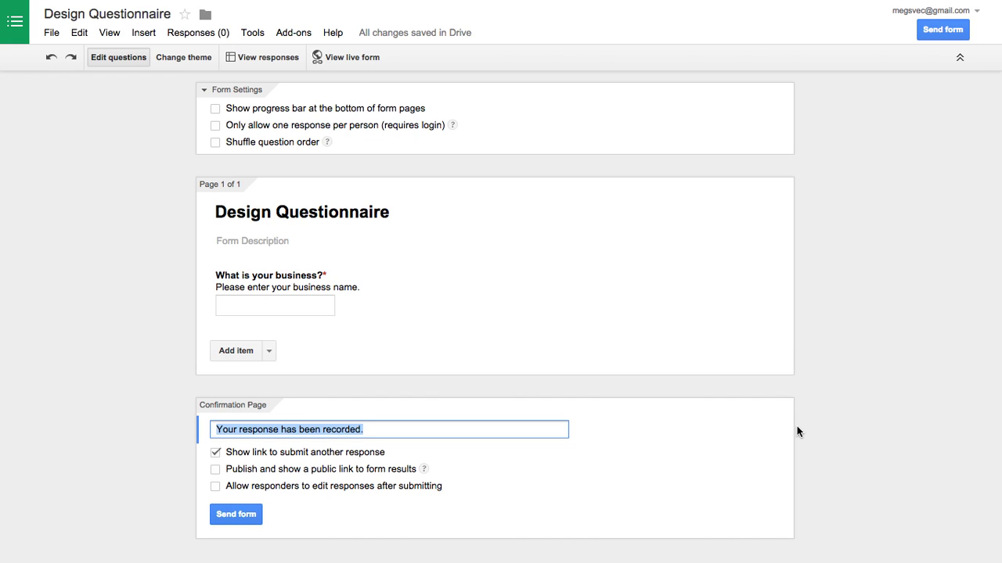
pyautogui.write('Thank you for fil')
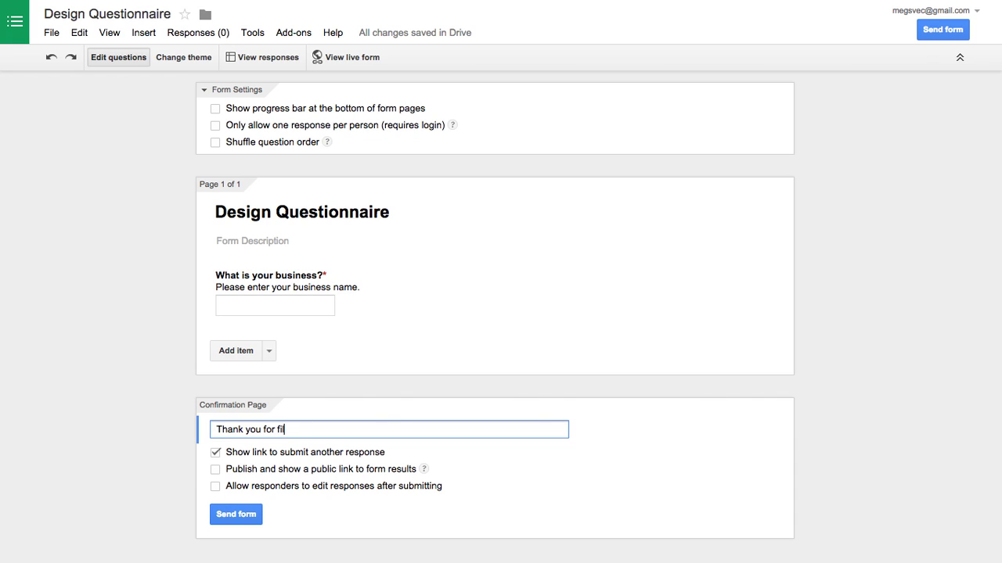
pyautogui.write('ling out the design questions')
pyautogui.press('BackSpace')
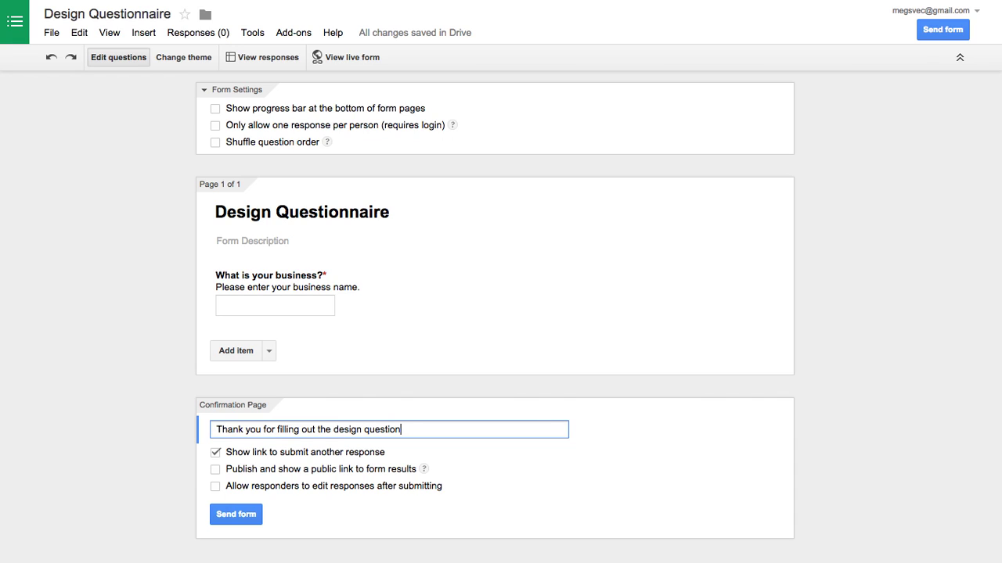
pyautogui.write('nnaire! Please vi')
pyautogui.press('BackSpace')
pyautogui.write('i')
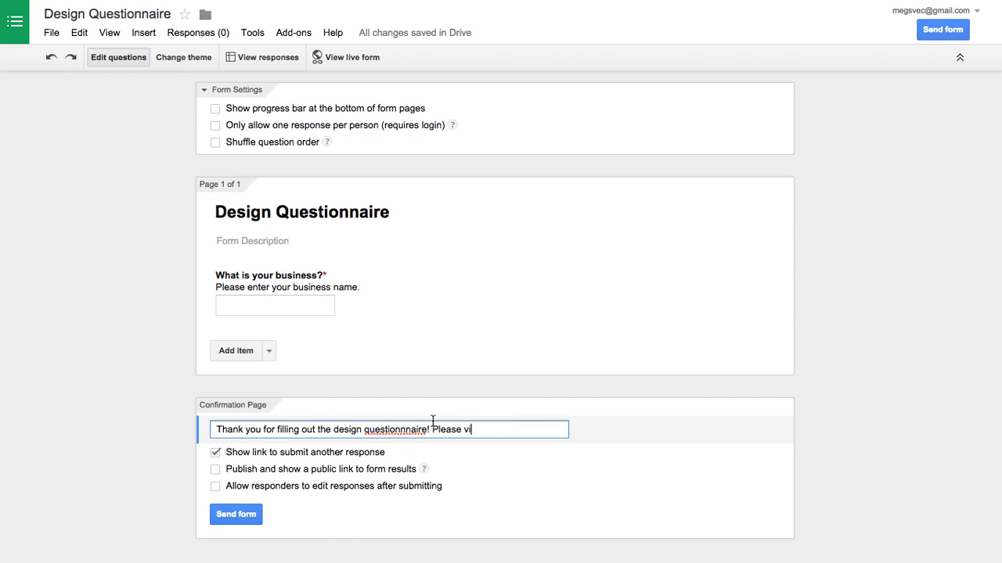
pyautogui.rightClick(416, 433)
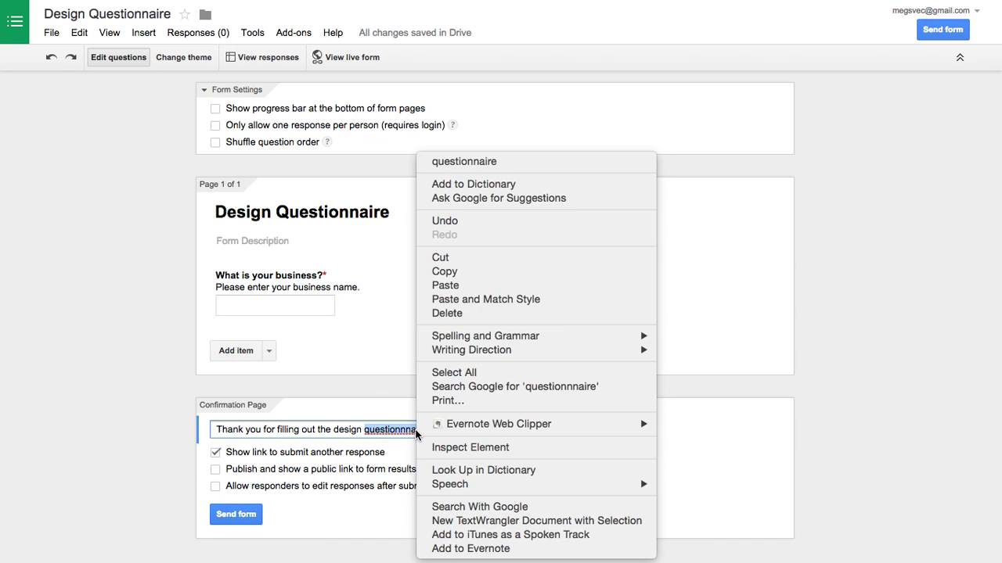
pyautogui.click(501, 162)
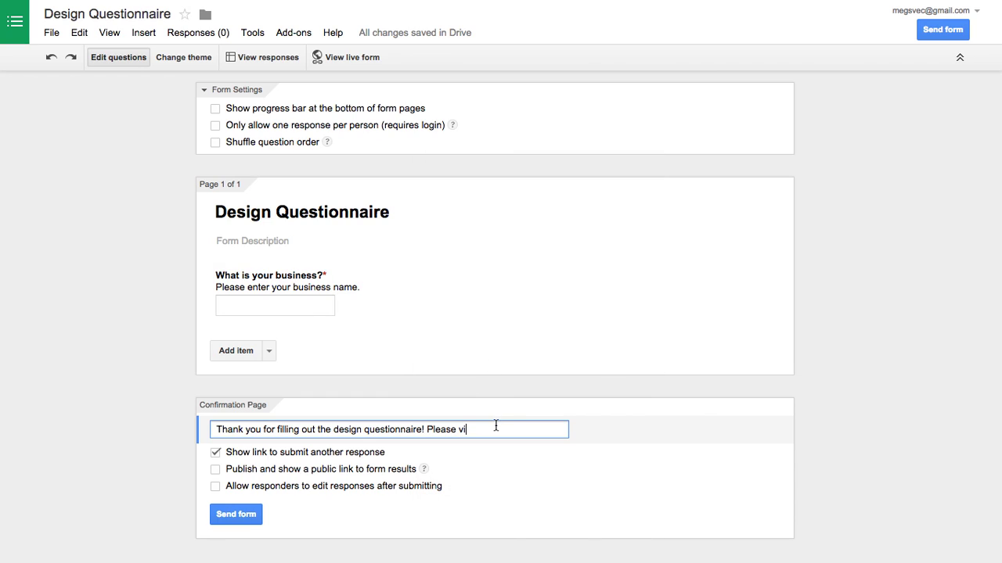
# Step: Complete the confirmation message with "visit builditsociety.com to view our portfolio of past work." and turn off the link to submit another response
pyautogui.write('sit')
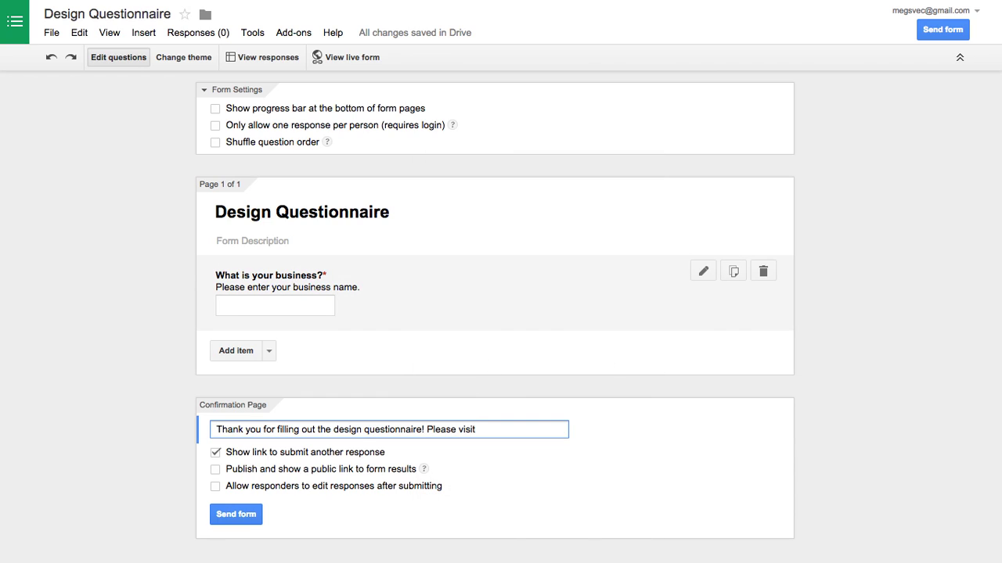
pyautogui.write(' builditsociety.com to view our port')
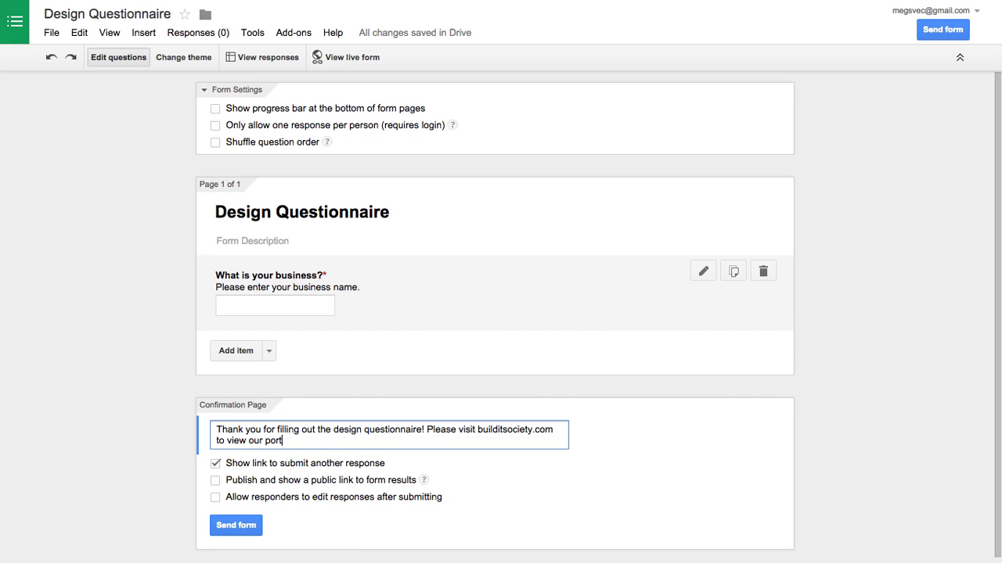
pyautogui.write('folio of past work.')
pyautogui.click(217, 465)
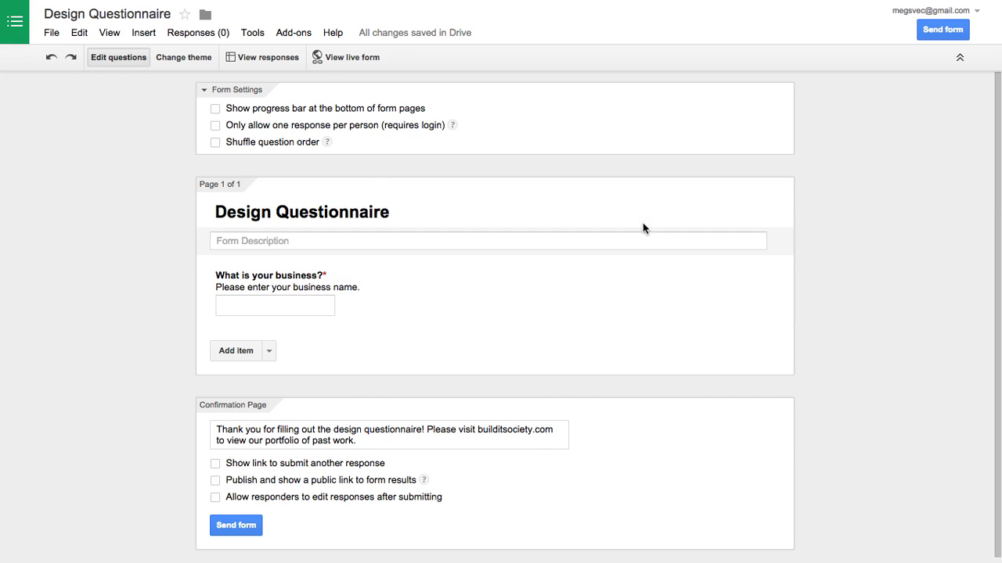
# Step: Look over the basic, advanced and layout item types that can be added to the form, without adding one
pyautogui.moveTo(268, 306)
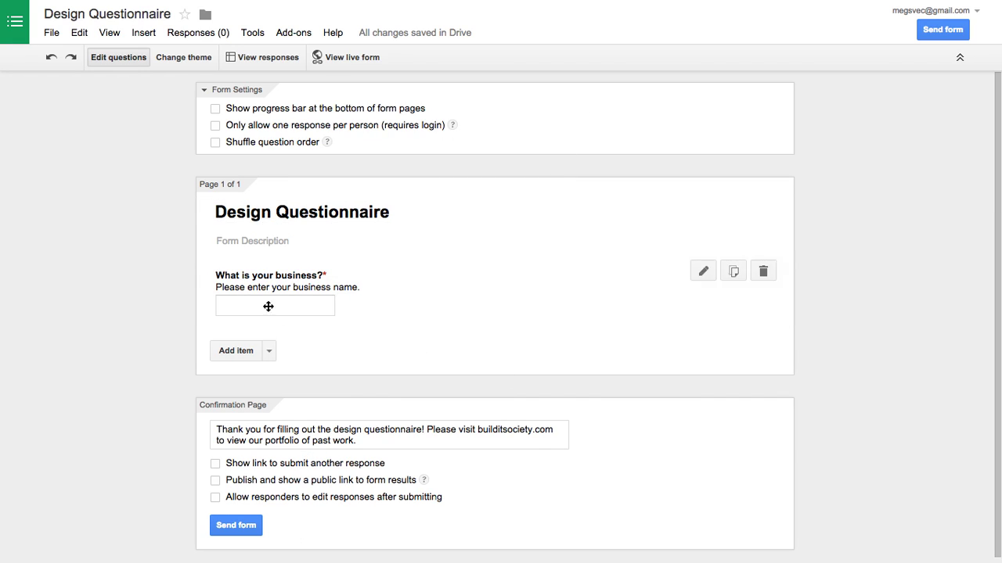
pyautogui.click(270, 351)
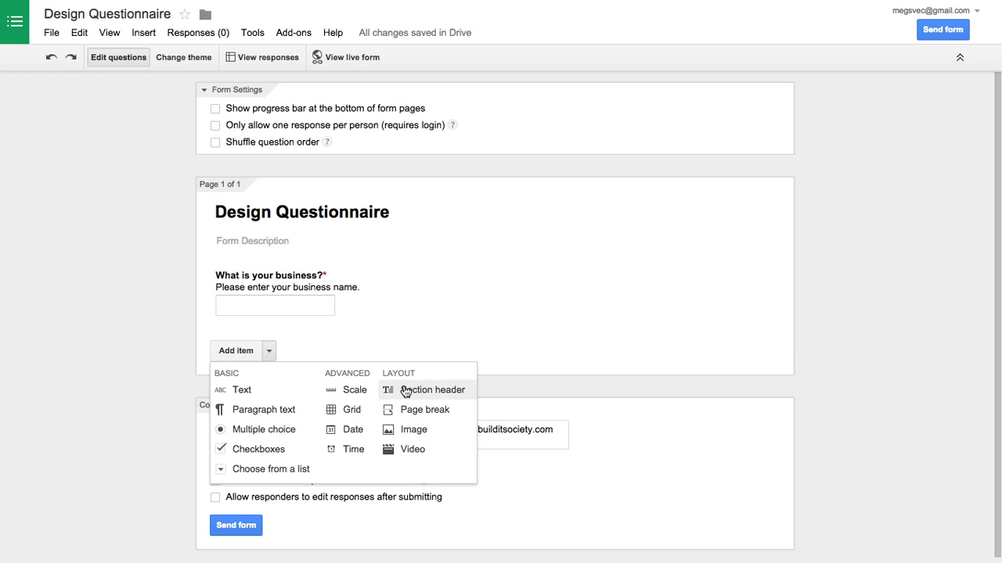
pyautogui.click(125, 260)
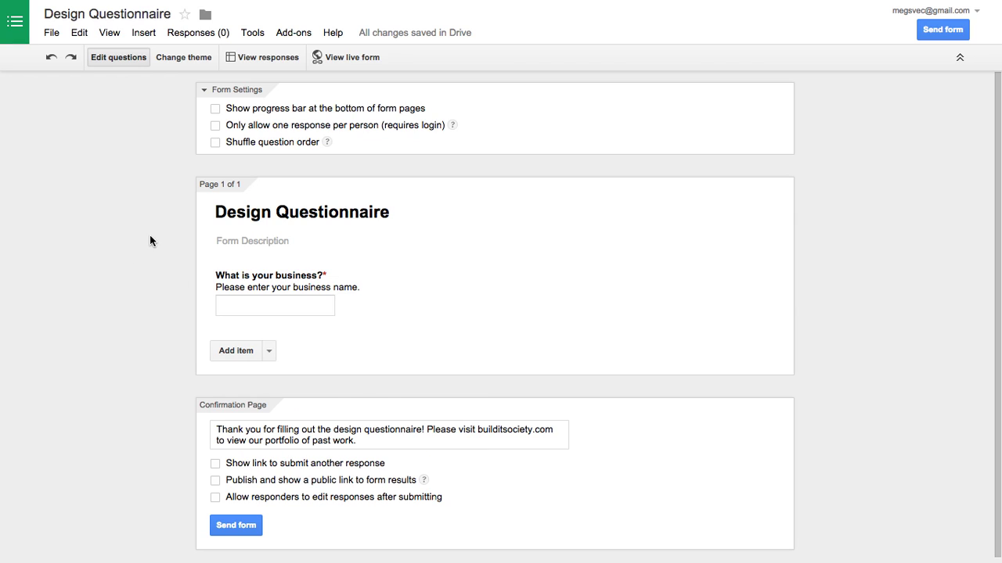
# Step: Browse the default form themes and try the City Skyline theme on the questionnaire
pyautogui.click(169, 62)
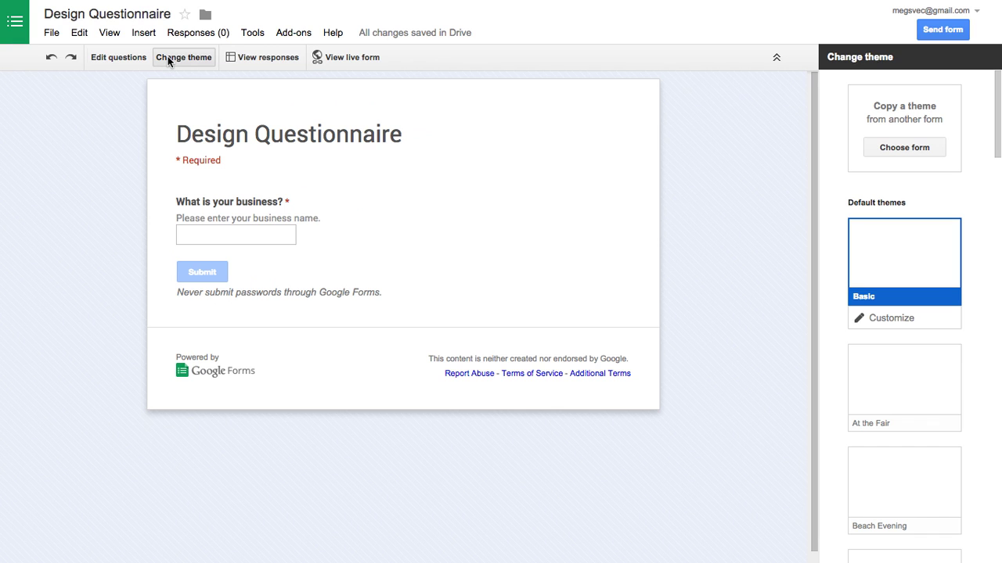
pyautogui.scroll(-5, 838, 376)
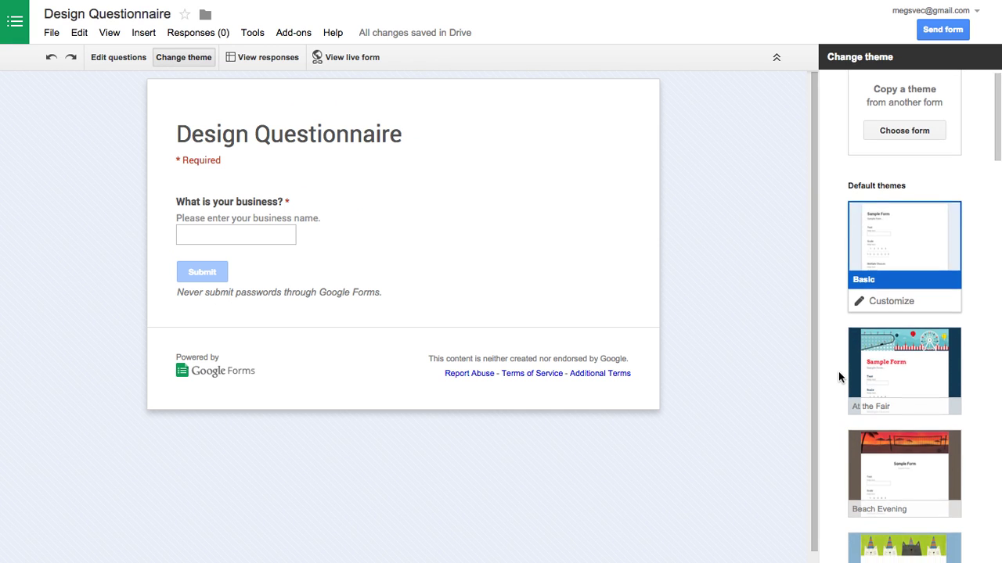
pyautogui.scroll(-3, 838, 371)
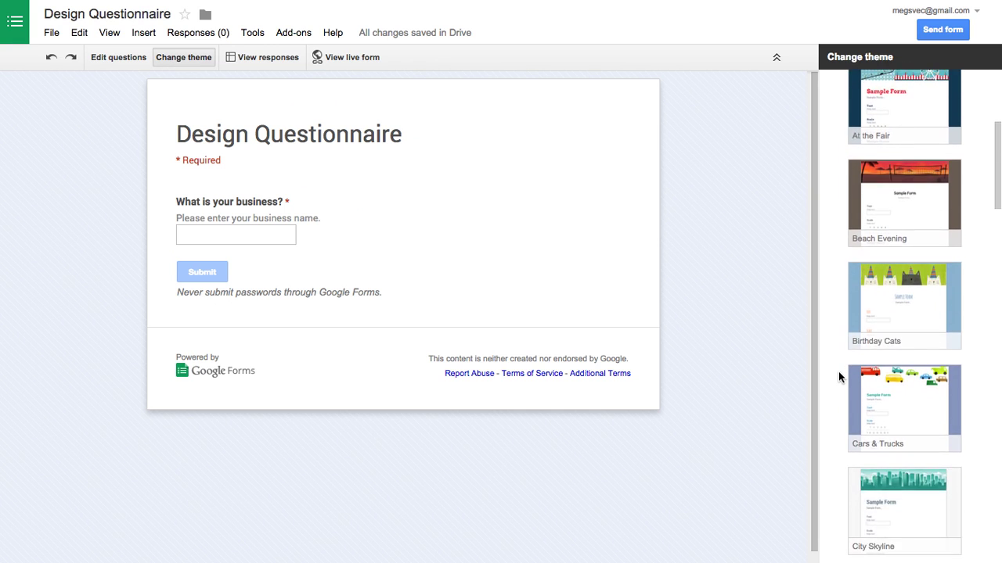
pyautogui.scroll(-3, 838, 372)
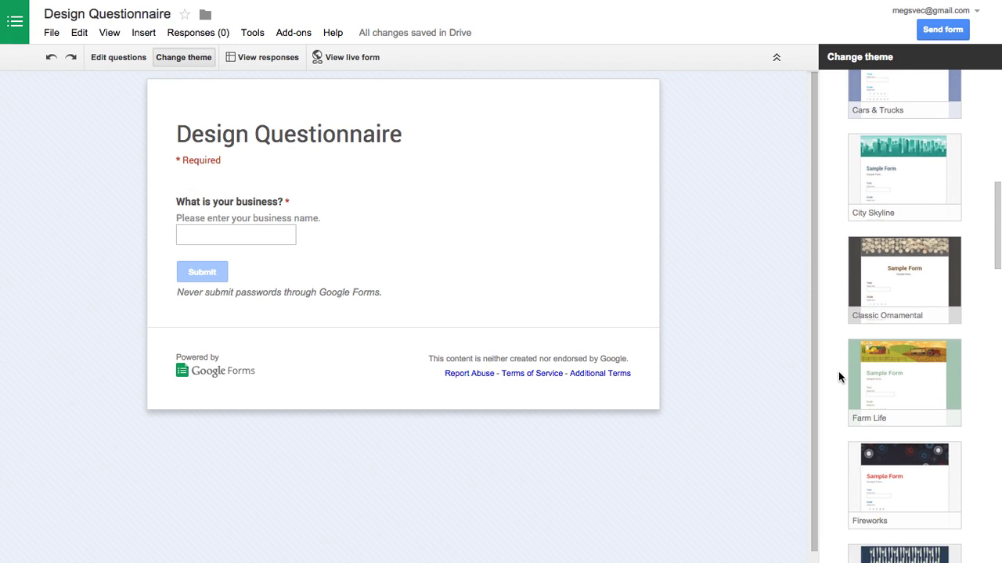
pyautogui.scroll(1, 839, 371)
pyautogui.click(886, 215)
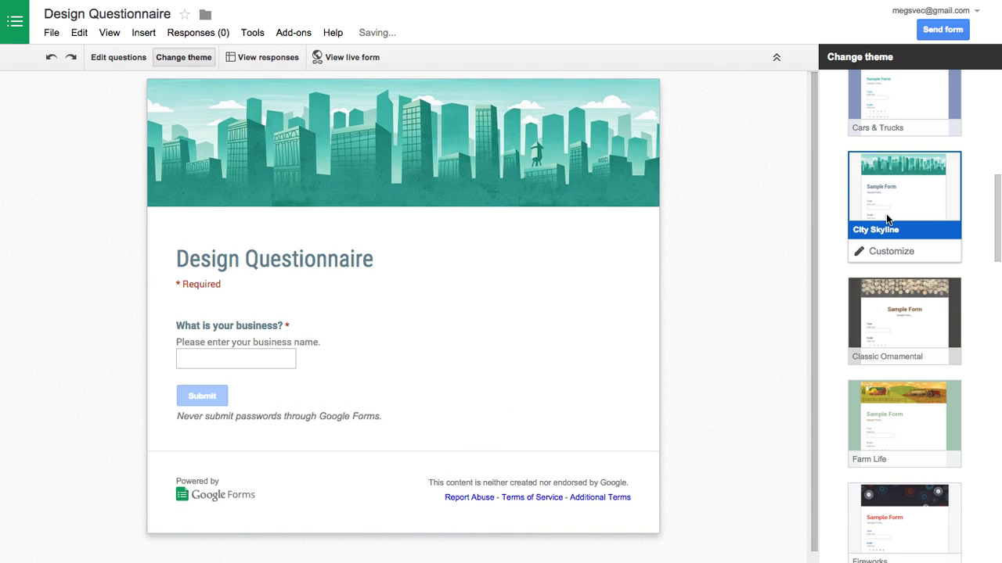
# Step: Try the Homework theme on the questionnaire and switch back to the Basic theme
pyautogui.scroll(-6, 887, 219)
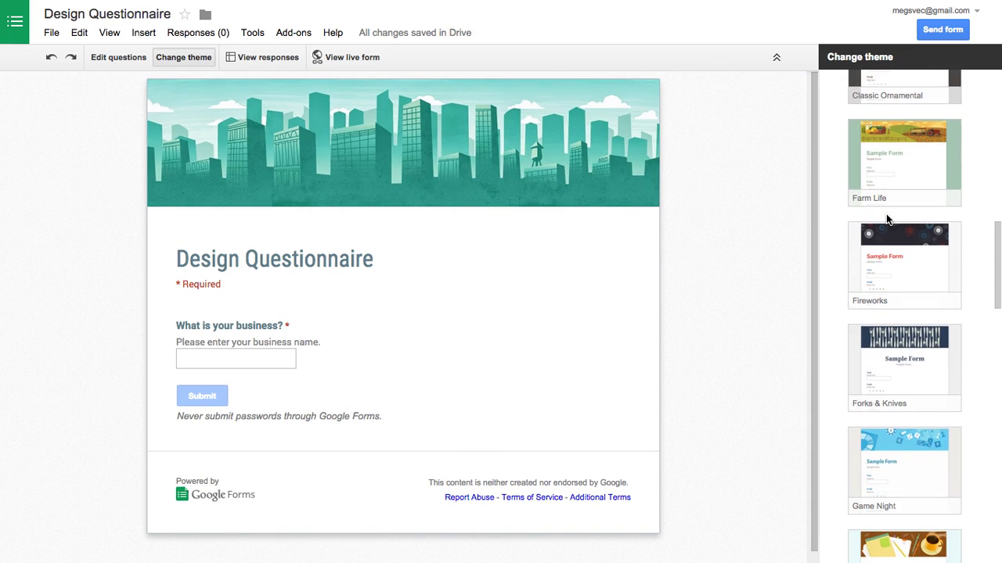
pyautogui.click(882, 404)
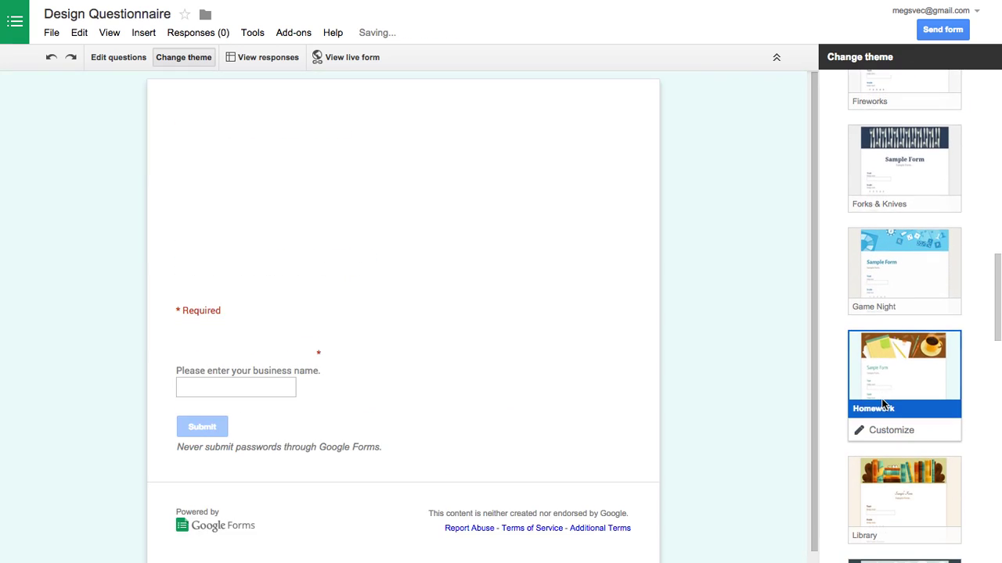
pyautogui.scroll(15, 883, 404)
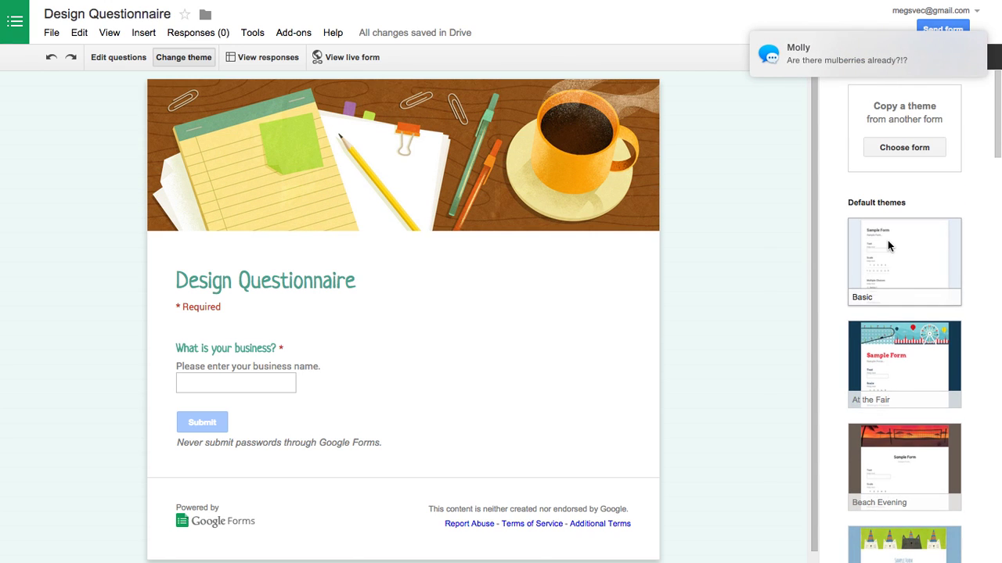
pyautogui.click(887, 243)
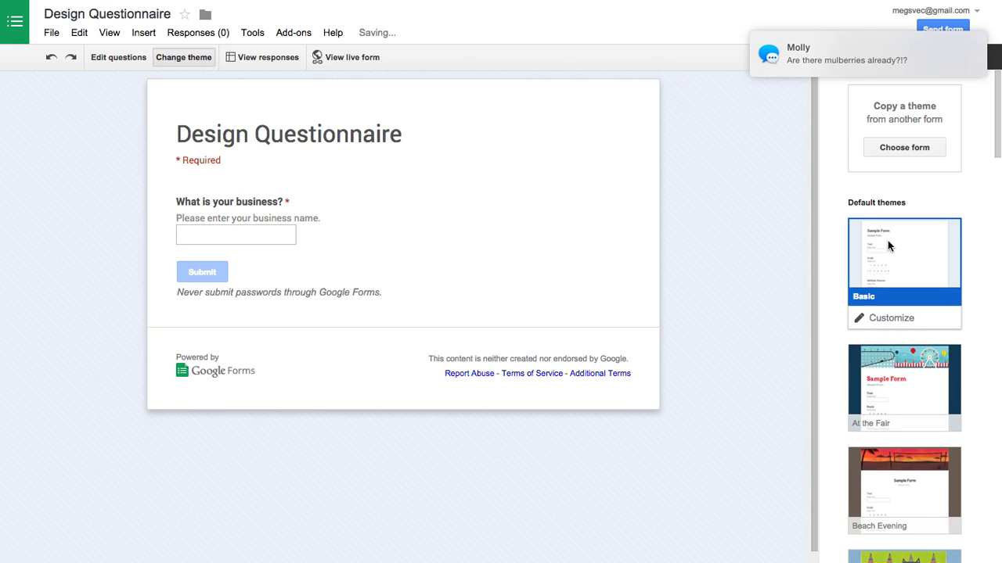
# Step: Open the Basic theme's customization and examine the title formatting and page background options
pyautogui.click(886, 320)
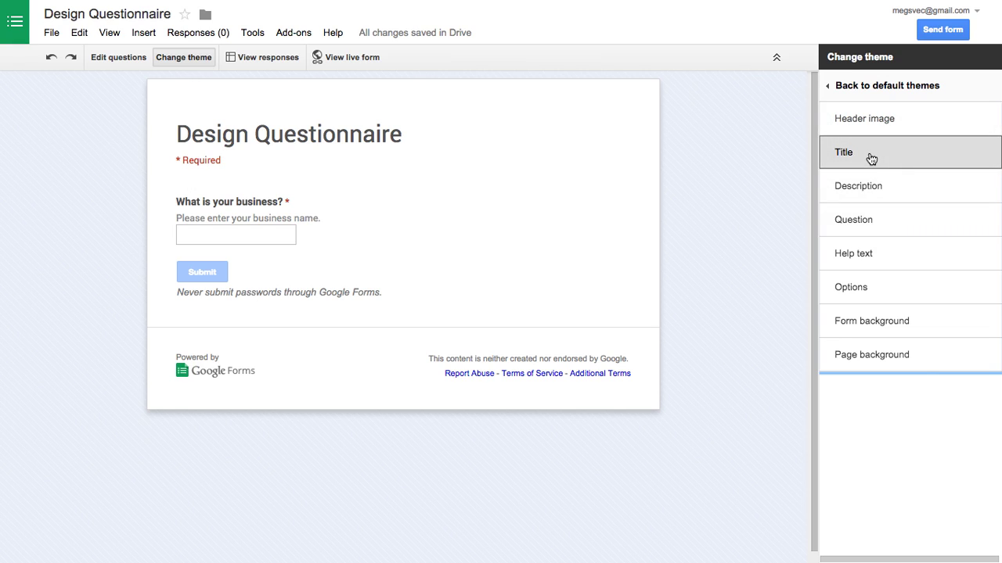
pyautogui.click(871, 158)
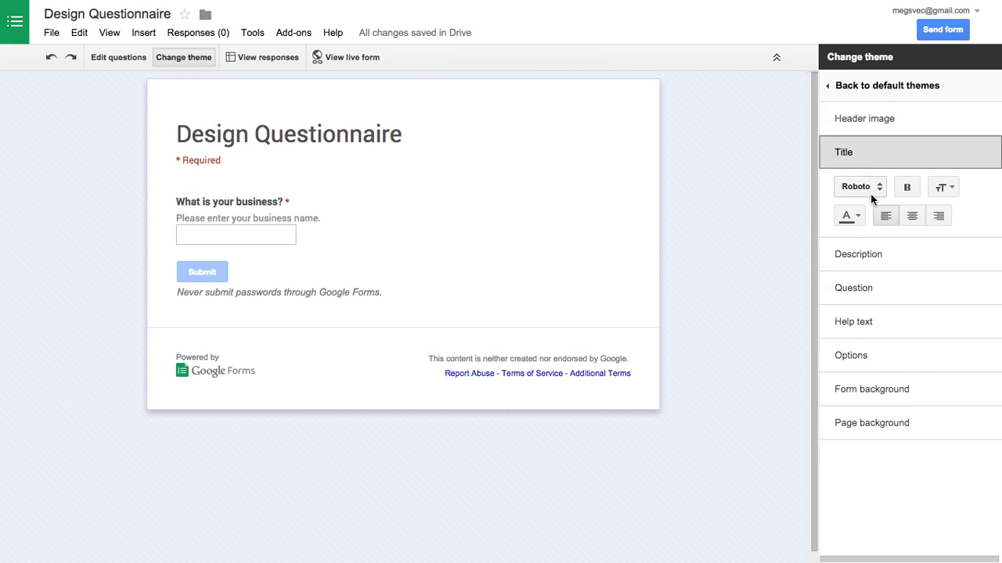
pyautogui.click(877, 188)
pyautogui.click(873, 153)
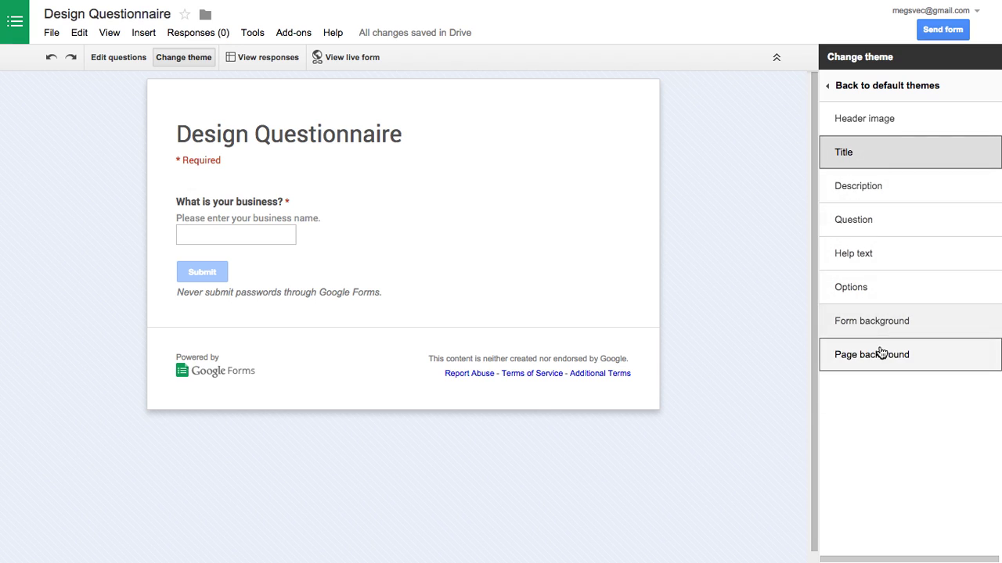
pyautogui.click(881, 356)
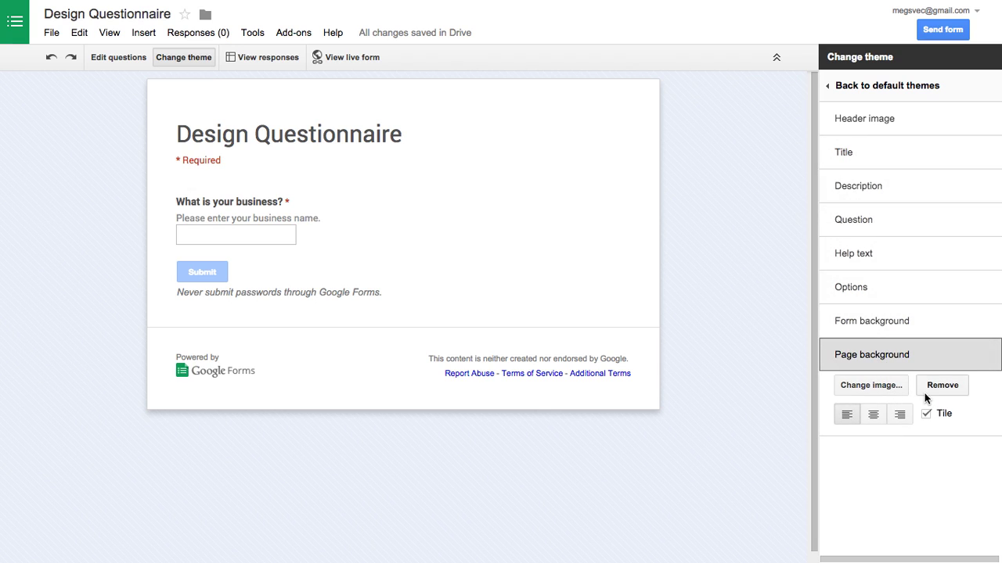
# Step: View the image sources available for the page background without choosing one, and return to the default themes
pyautogui.click(889, 385)
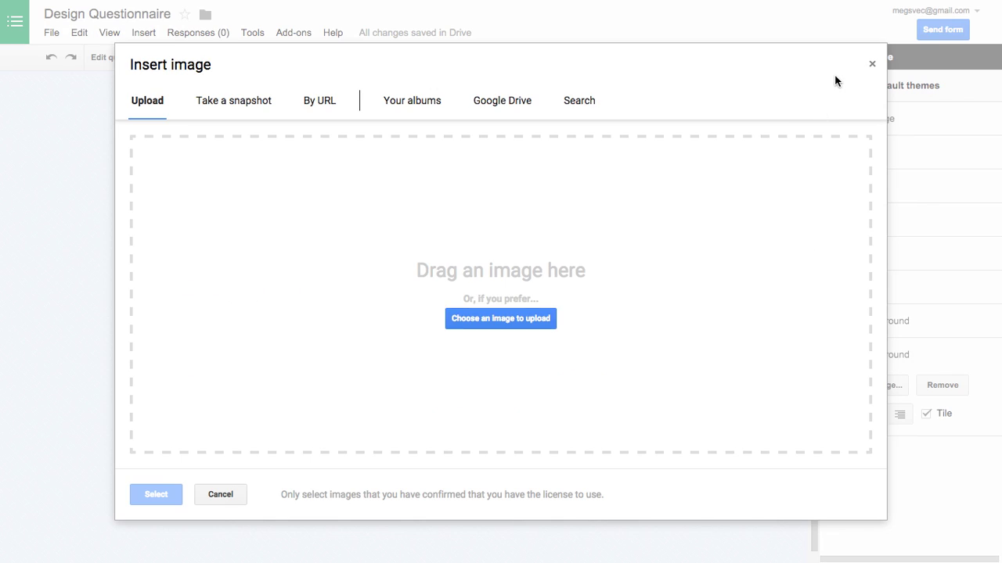
pyautogui.click(872, 64)
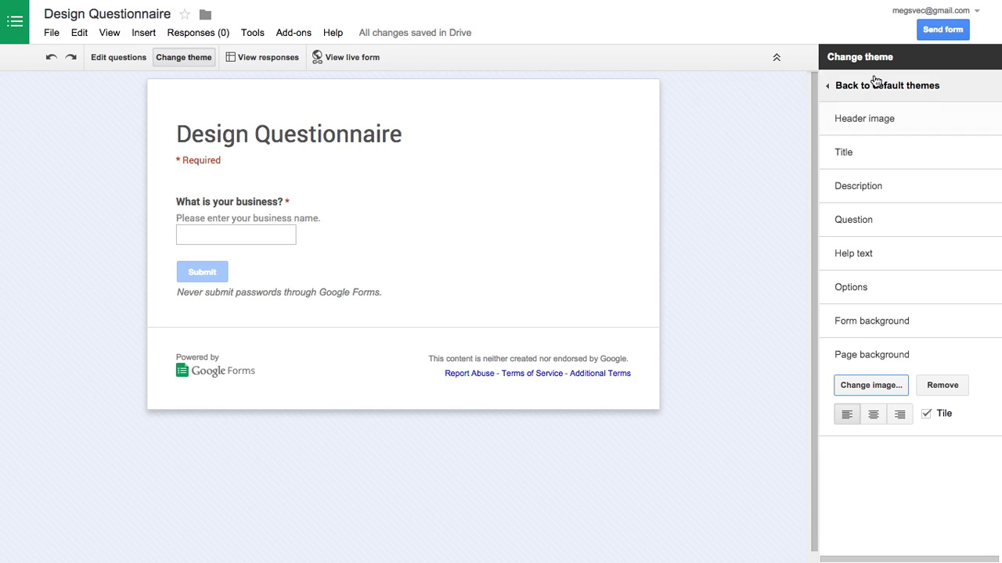
pyautogui.click(827, 87)
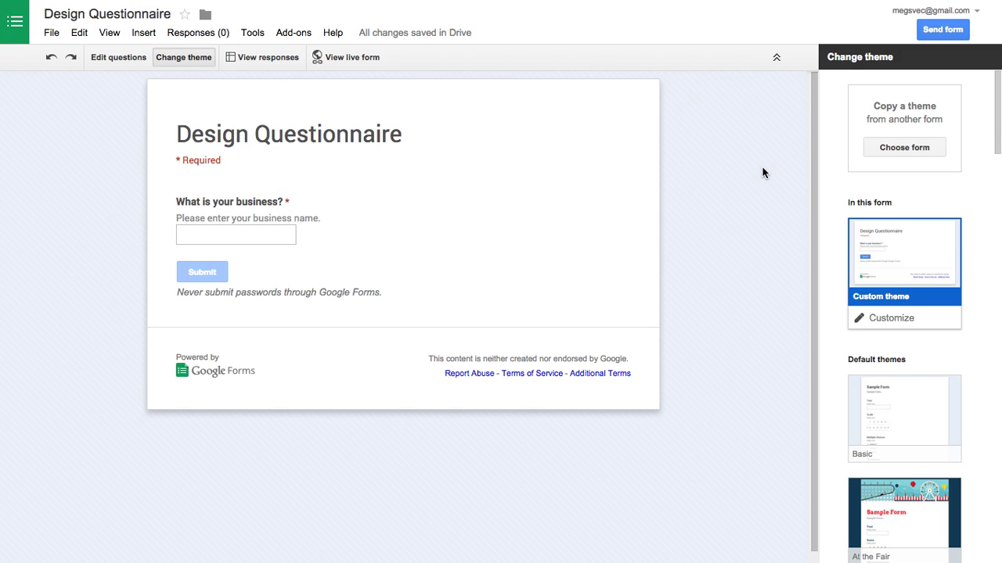
# Step: Switch the form's share link to a short URL and look over the email sending options without sending the form
pyautogui.click(939, 32)
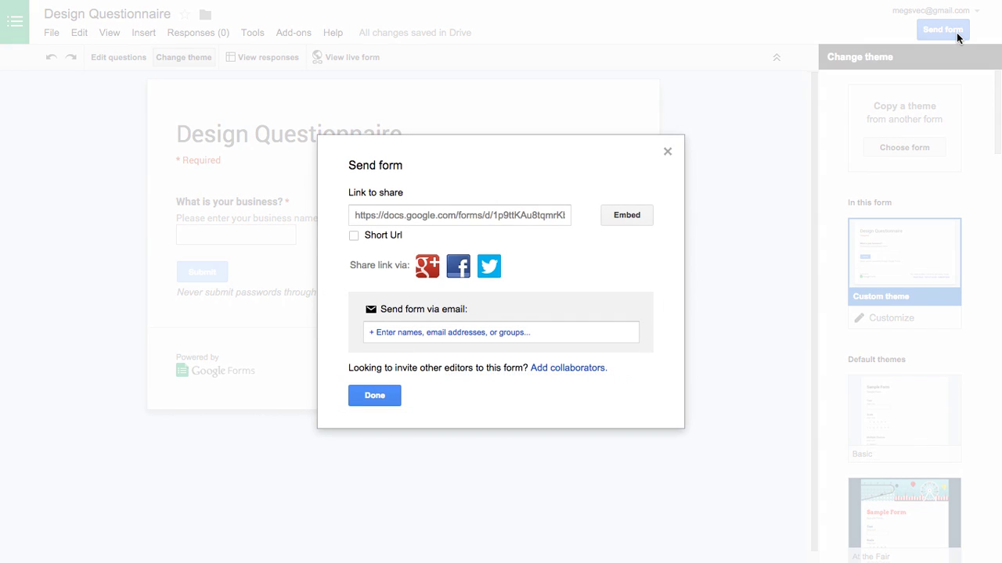
pyautogui.click(353, 234)
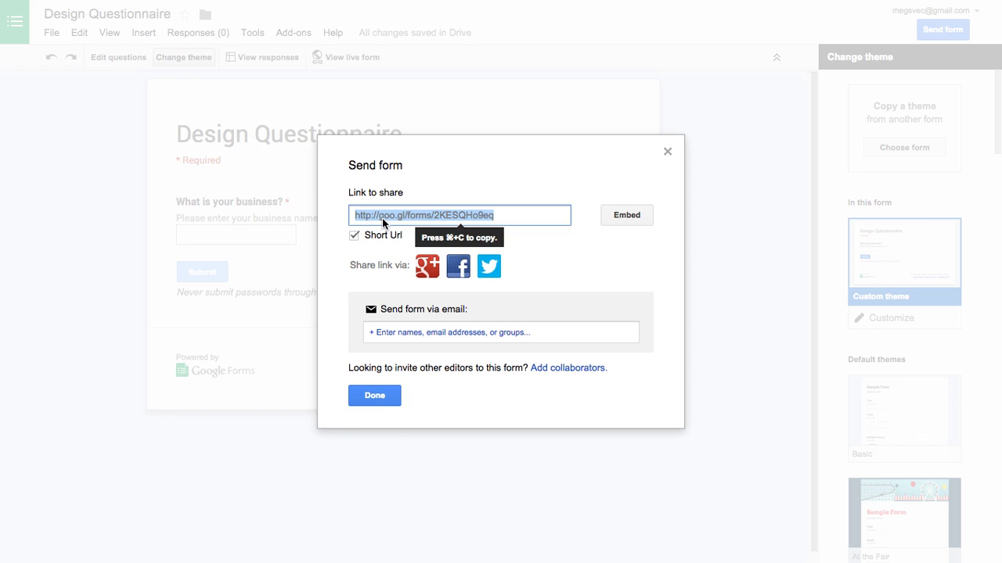
pyautogui.click(410, 333)
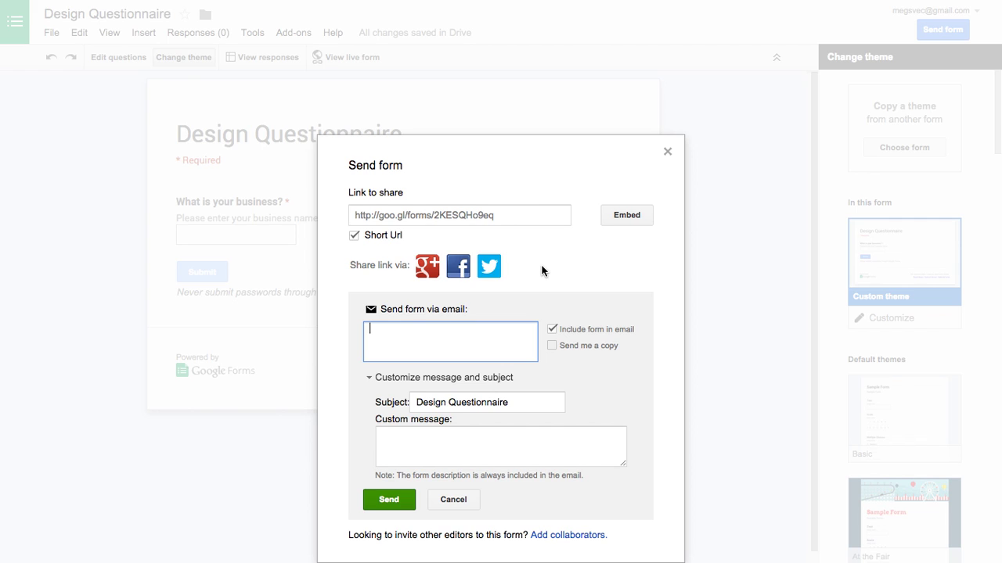
pyautogui.click(664, 155)
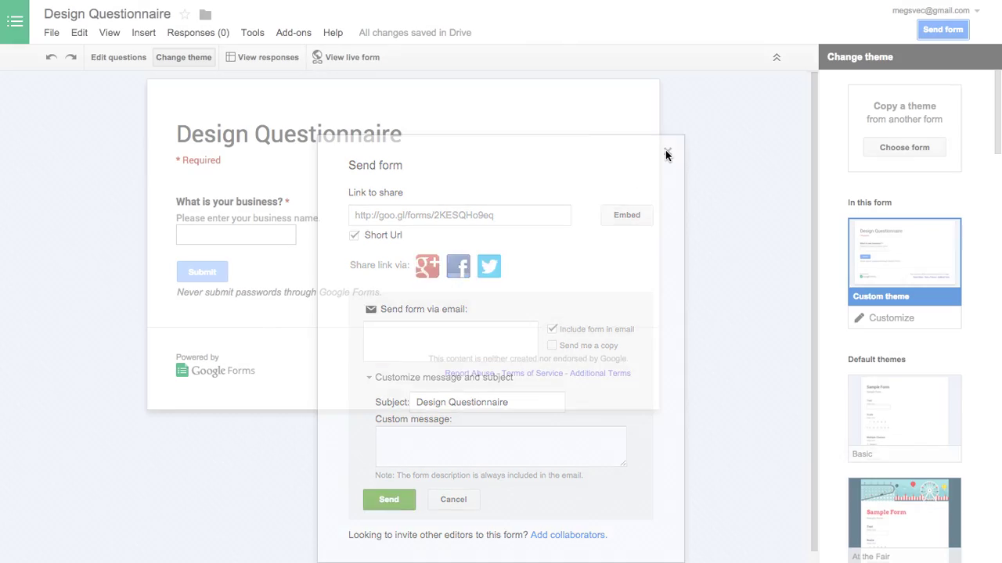